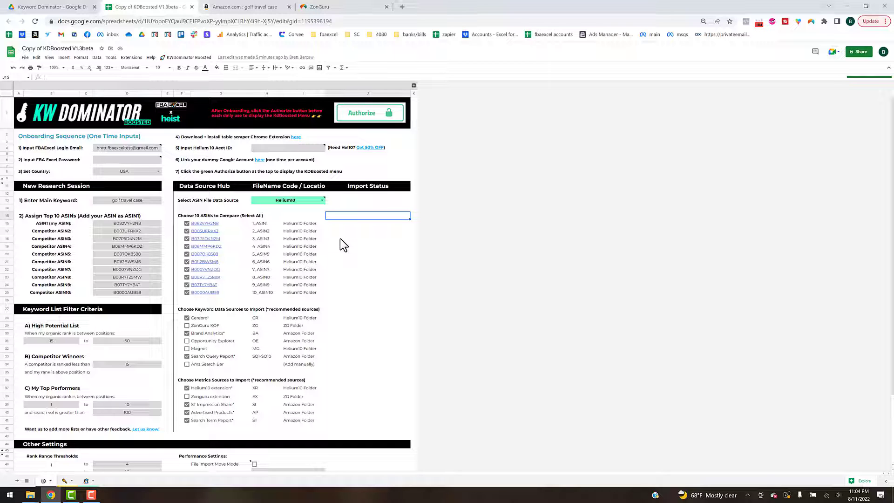
- Set the ASIN file data source in the Data Source Hub to Zonguru
{"action": "left_click", "coordinate": [340, 239]}
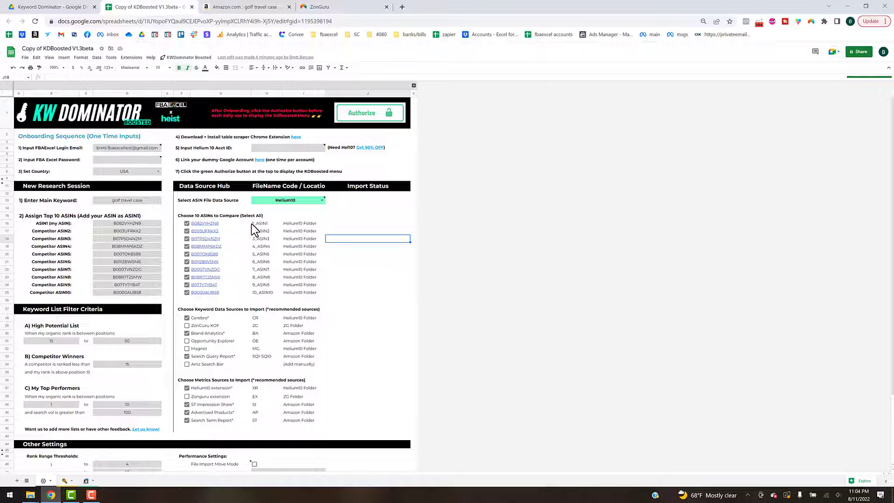
{"action": "left_click", "coordinate": [322, 201]}
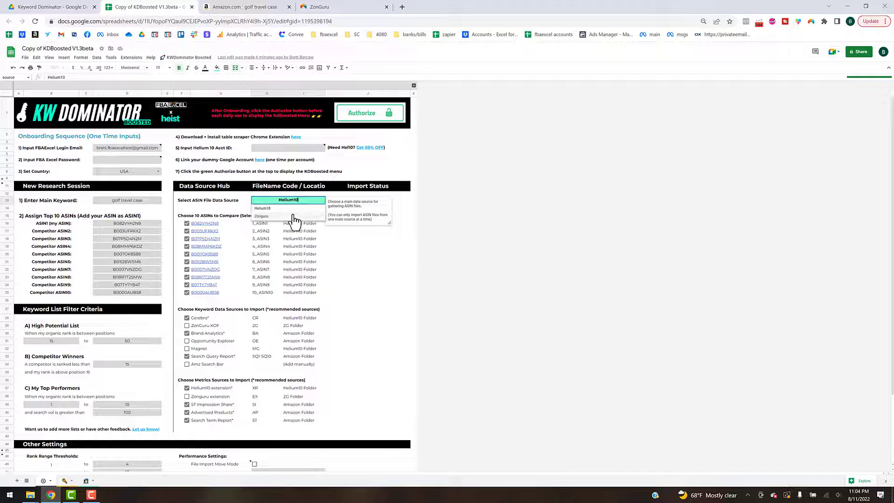
{"action": "left_click", "coordinate": [306, 215]}
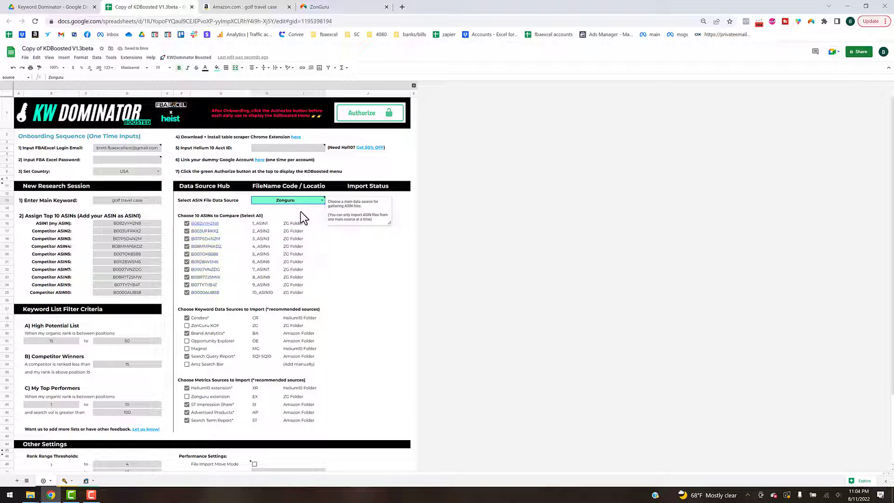
{"action": "left_click", "coordinate": [354, 239]}
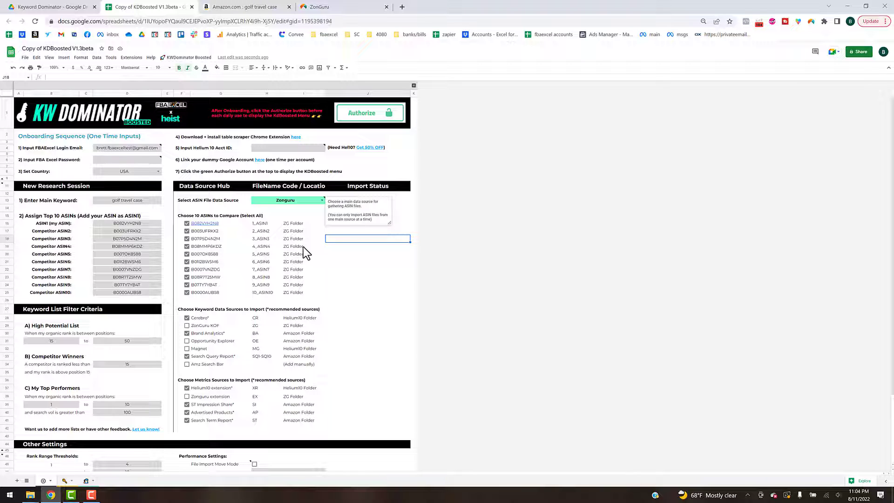
{"action": "left_click", "coordinate": [340, 256]}
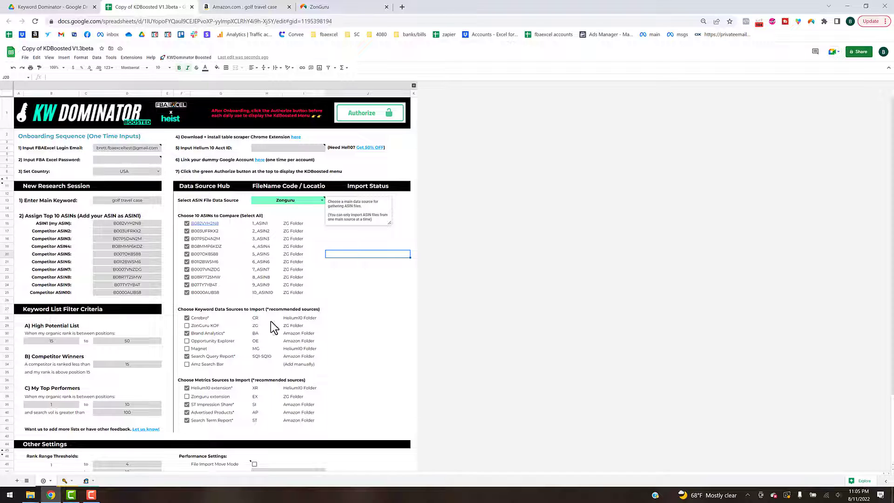
- Enable the ZonGuru KOF source and disable the Cerebro, Brand Analytics, Search Query Report and Helium10 extension sources
{"action": "left_click", "coordinate": [187, 318]}
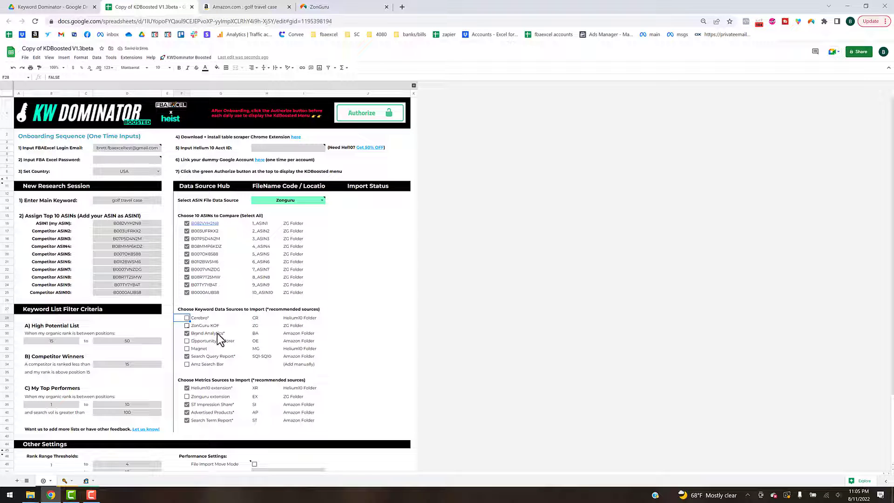
{"action": "left_click", "coordinate": [187, 326]}
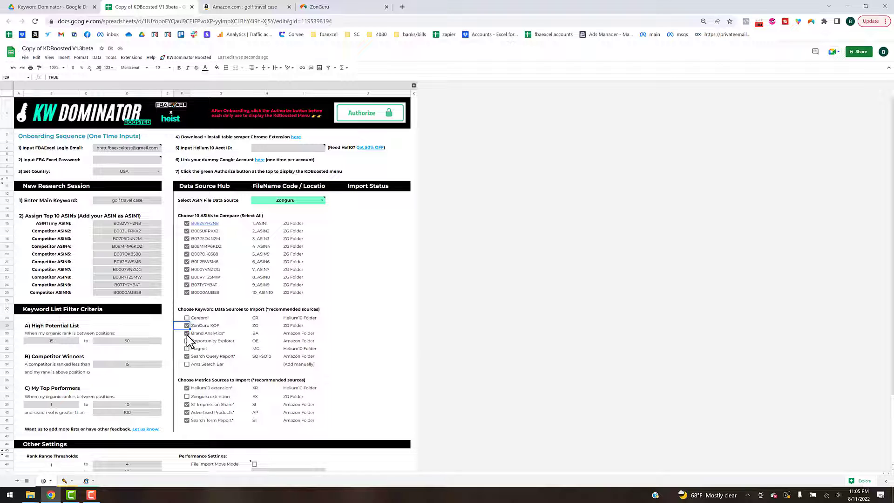
{"action": "left_click", "coordinate": [187, 333]}
{"action": "key", "text": "Down"}
{"action": "key", "text": "Down"}
{"action": "key", "text": "Down"}
{"action": "key", "text": "space"}
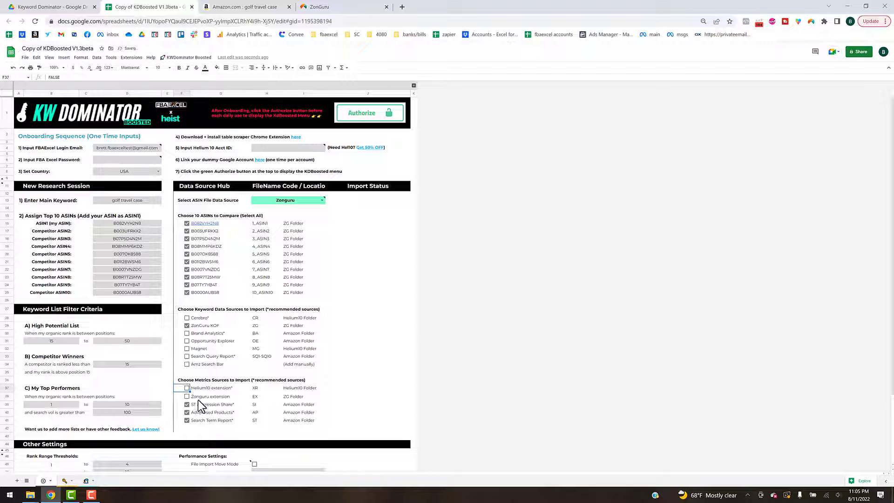
- Enable the Zonguru extension metrics source and disable ST Impression Share, Advertised Products and Search Term Report
{"action": "left_click", "coordinate": [187, 397]}
{"action": "left_click", "coordinate": [187, 404]}
{"action": "left_click", "coordinate": [186, 413]}
{"action": "key", "text": "Down"}
{"action": "key", "text": "space"}
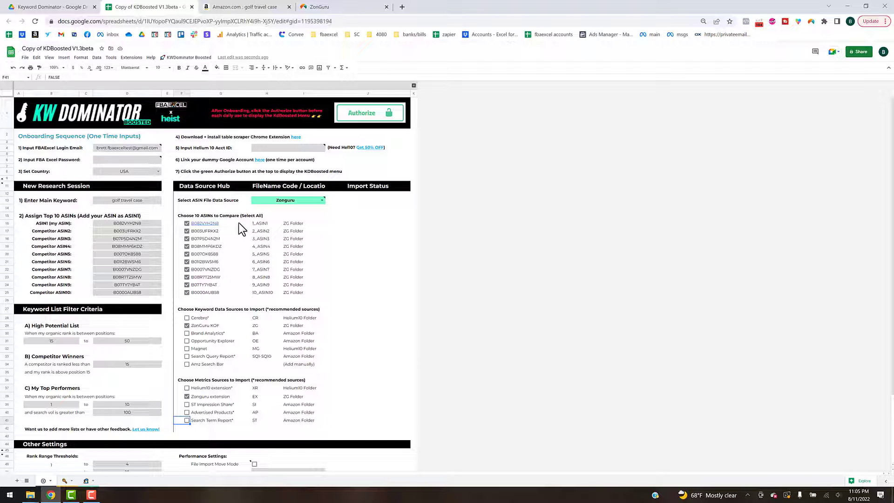
- Switch to the Amazon results for golf travel case and review the ZonGuru table's column options and BSR column
{"action": "mouse_move", "coordinate": [238, 224]}
{"action": "mouse_move", "coordinate": [219, 246]}
{"action": "left_click", "coordinate": [136, 201]}
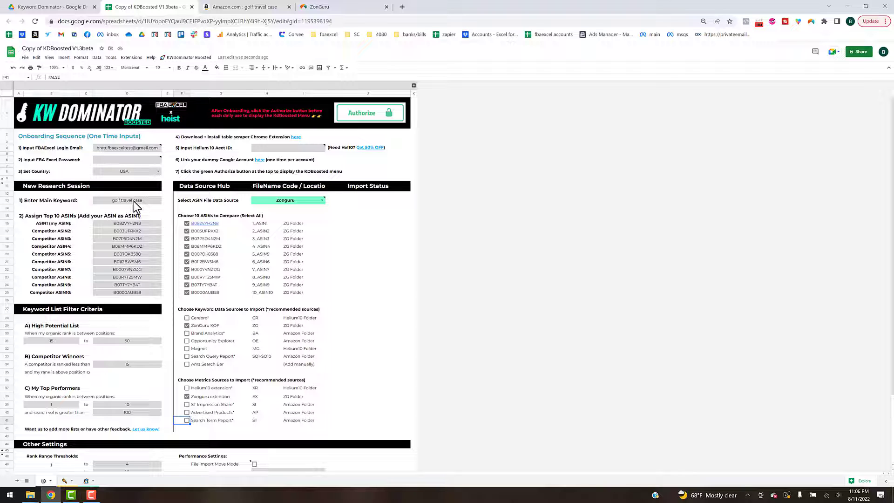
{"action": "left_click", "coordinate": [191, 57]}
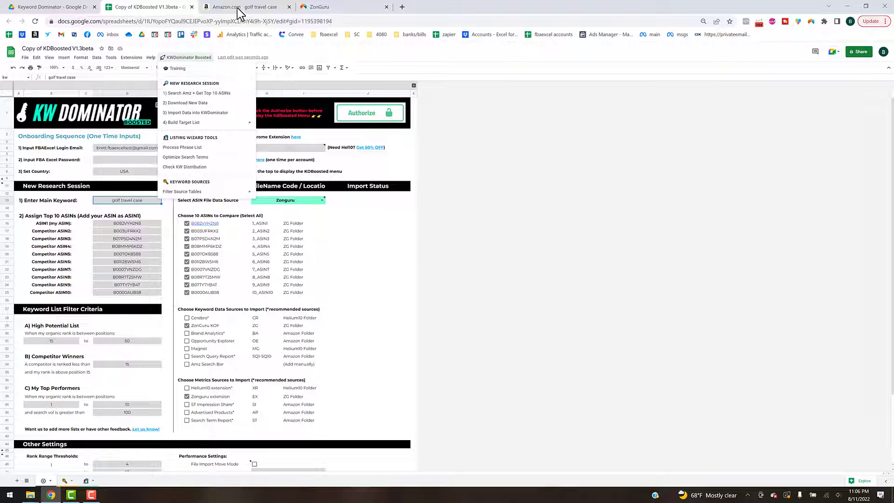
{"action": "left_click", "coordinate": [252, 6]}
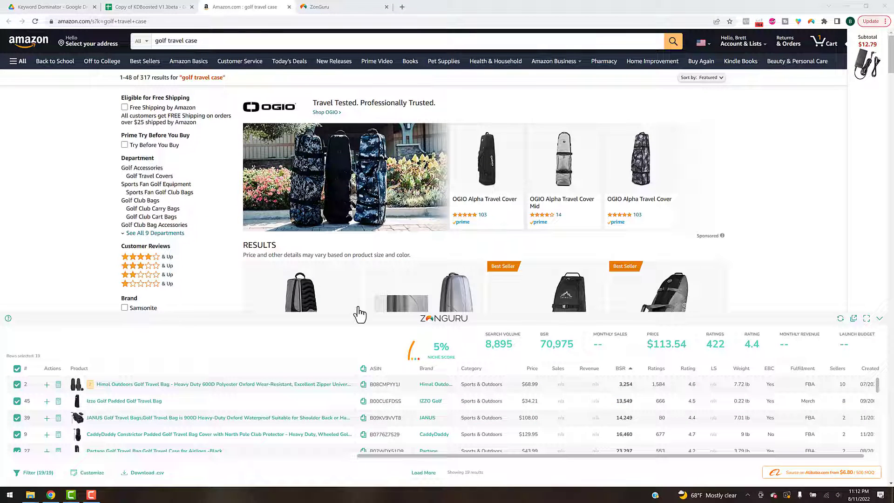
{"action": "left_click", "coordinate": [92, 473]}
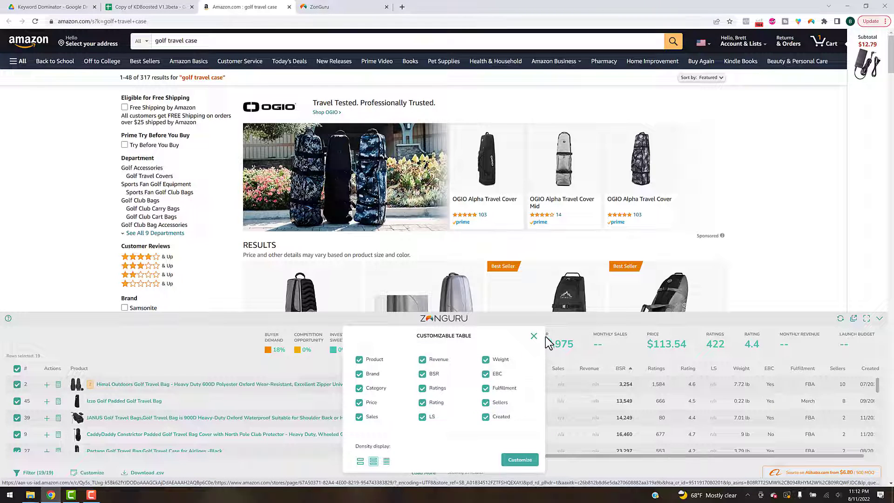
{"action": "left_click", "coordinate": [532, 337]}
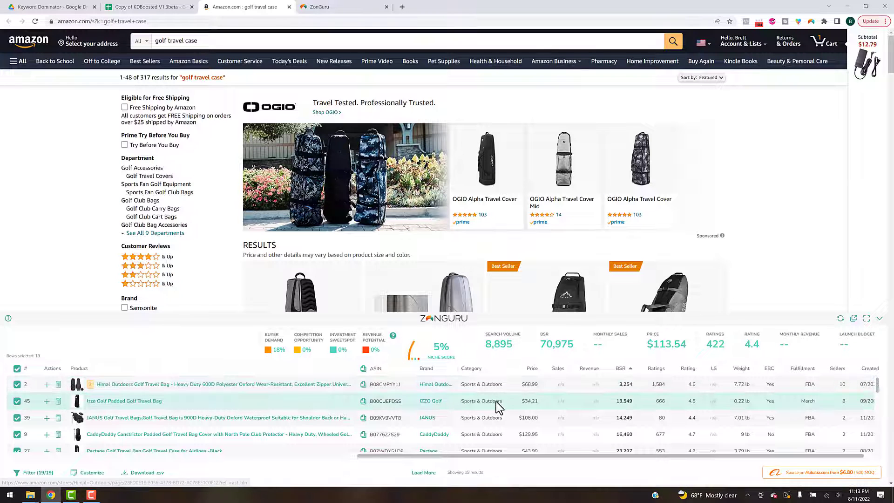
{"action": "left_click", "coordinate": [623, 367]}
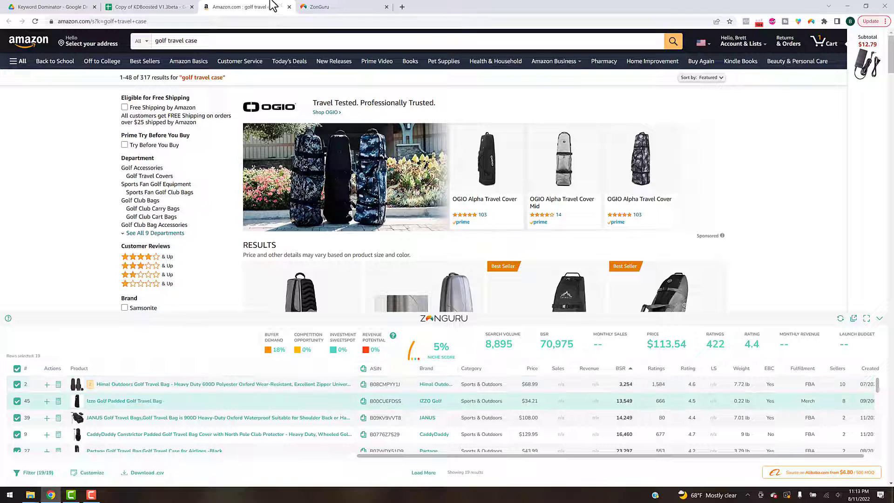
- Review the KWDominator Boosted commands in the spreadsheet and the ZonGuru dashboard, ending back in the spreadsheet
{"action": "left_click", "coordinate": [155, 9]}
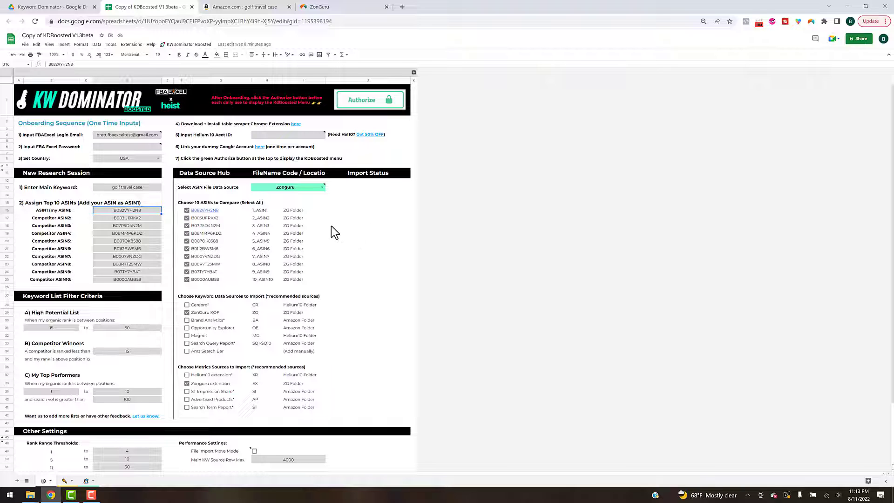
{"action": "mouse_move", "coordinate": [262, 185]}
{"action": "left_click", "coordinate": [368, 218]}
{"action": "left_click", "coordinate": [188, 44]}
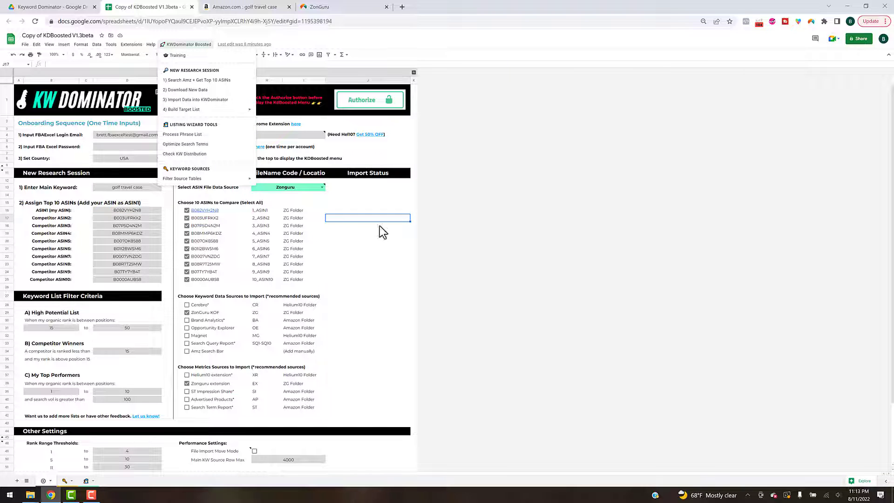
{"action": "left_click", "coordinate": [376, 202]}
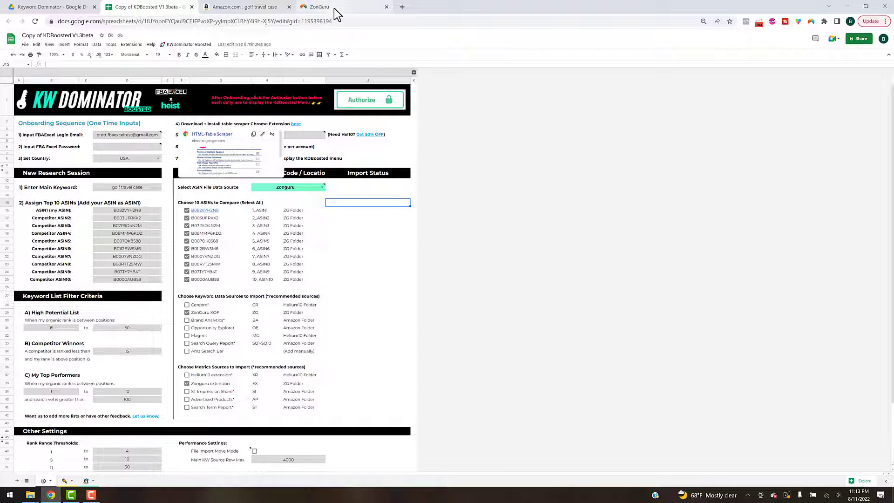
{"action": "left_click", "coordinate": [378, 10]}
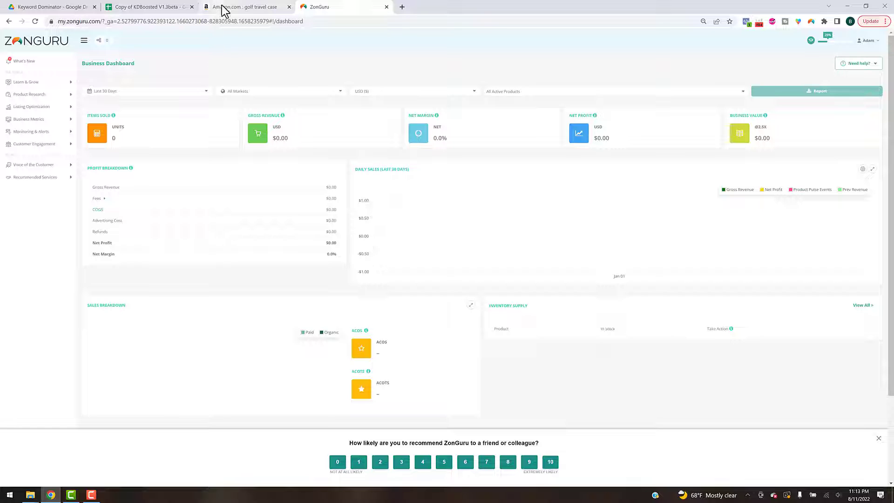
{"action": "left_click", "coordinate": [160, 7]}
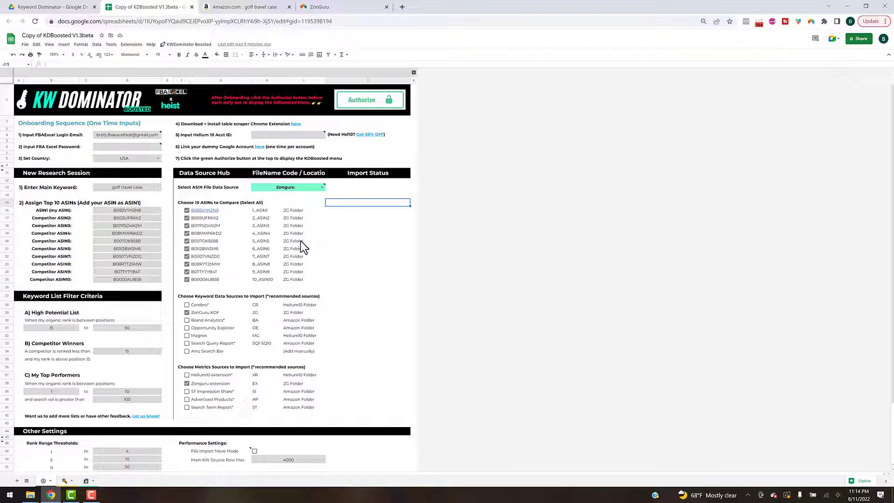
- Run KWDominator Boosted's Download New Data command and bring up ZonGuru's Keywords on Fire page
{"action": "left_click", "coordinate": [185, 45]}
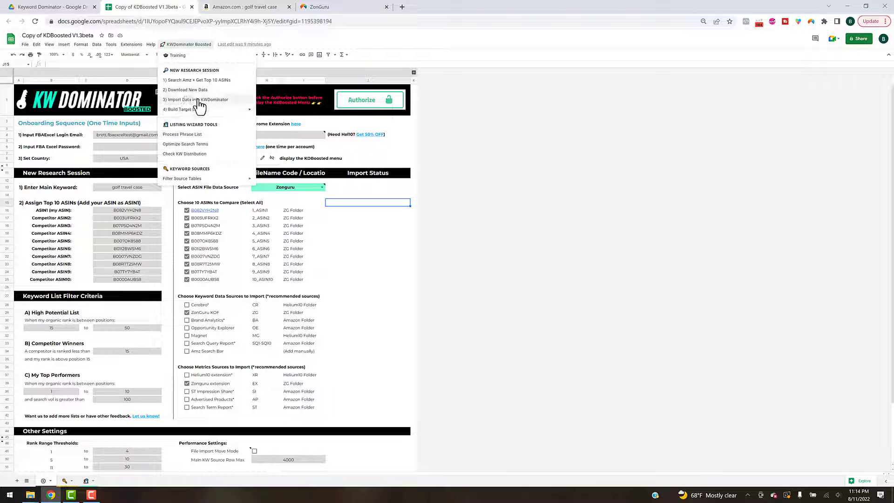
{"action": "left_click", "coordinate": [248, 91]}
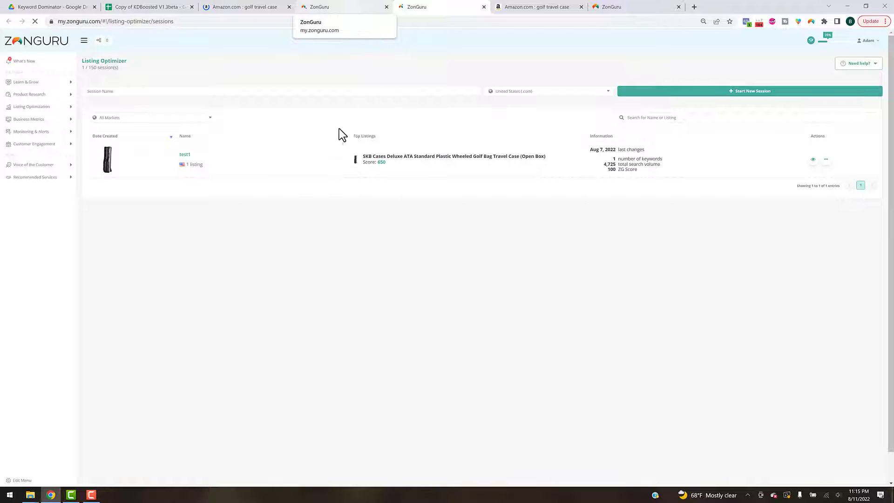
{"action": "key", "text": "ctrl+Page_Up"}
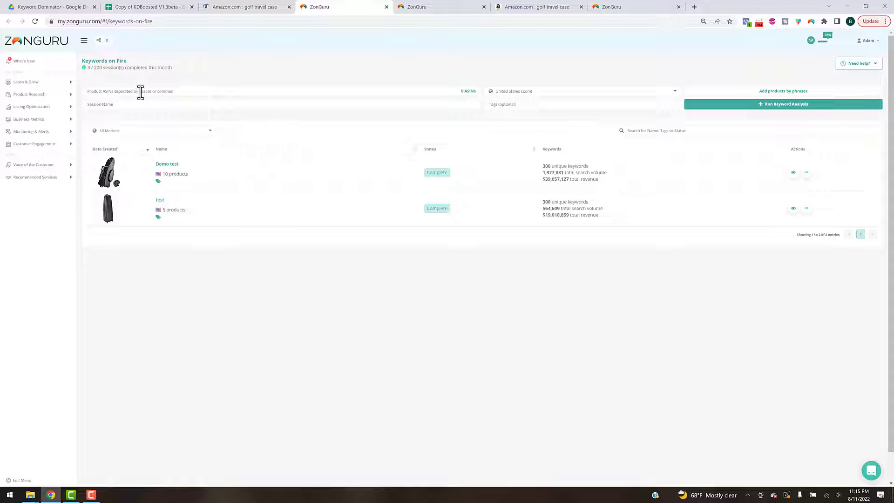
- Copy all ten assigned ASINs from the spreadsheet into the product ASINs field of Keywords on Fire
{"action": "left_click", "coordinate": [153, 7]}
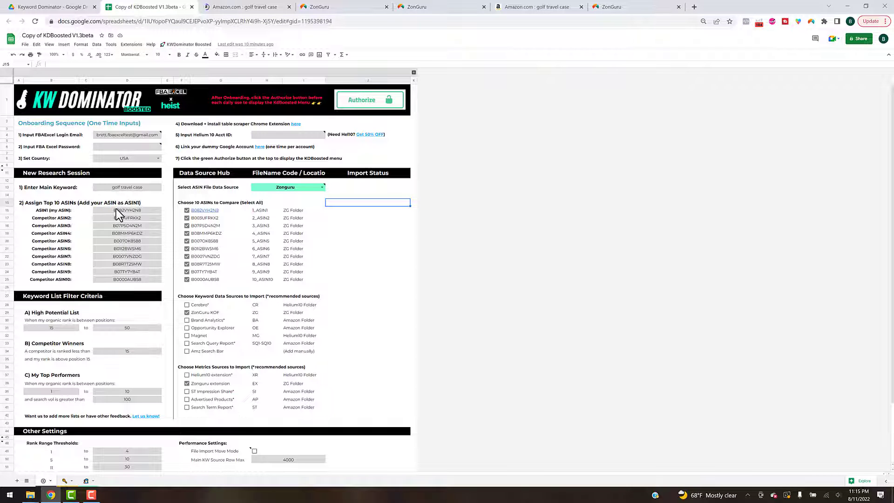
{"action": "left_click", "coordinate": [125, 213]}
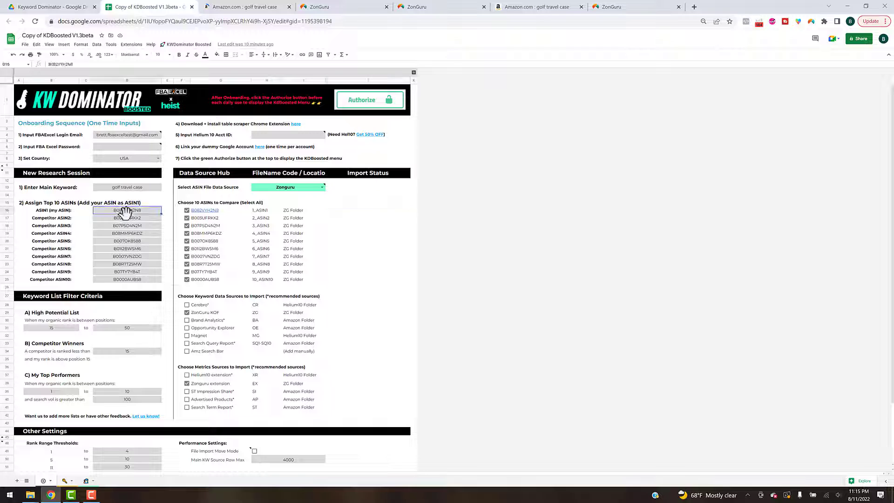
{"action": "left_click", "coordinate": [130, 278], "text": "shift"}
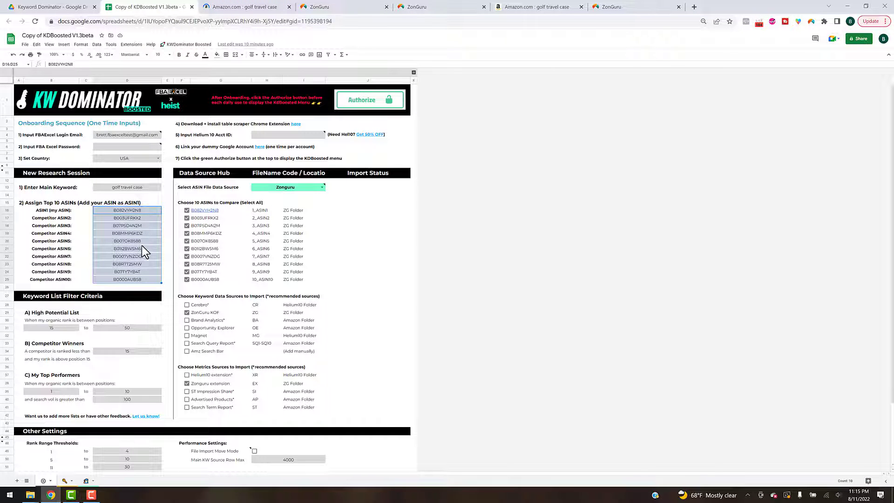
{"action": "key", "text": "ctrl+c"}
{"action": "left_click", "coordinate": [320, 10]}
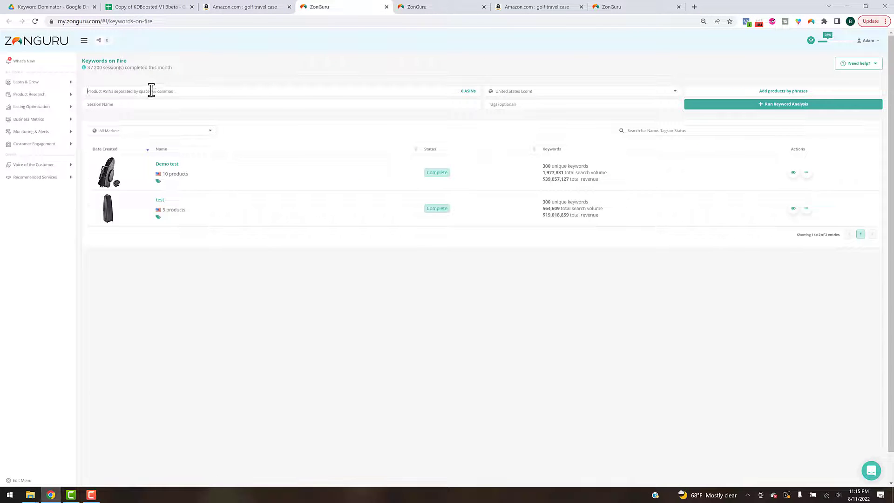
{"action": "left_click", "coordinate": [119, 91]}
{"action": "key", "text": "ctrl+v"}
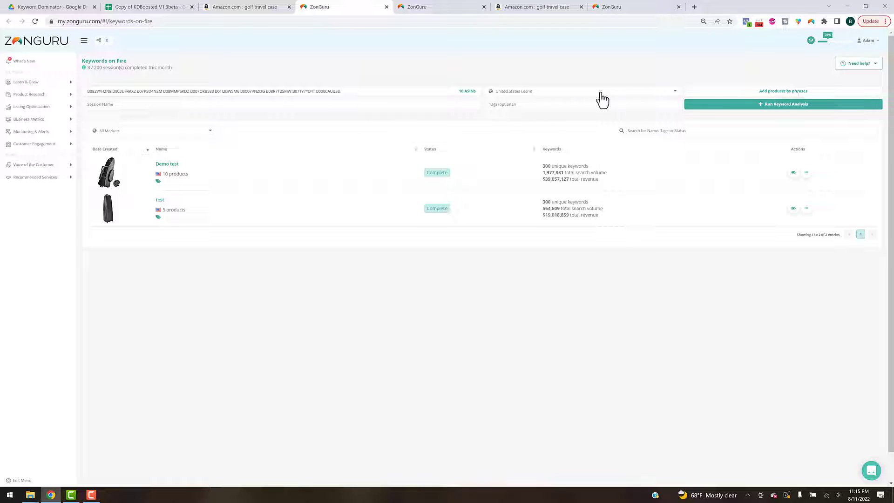
- Name the Keywords on Fire session demo2 and run the keyword analysis
{"action": "left_click", "coordinate": [108, 104]}
{"action": "type", "text": "G"}
{"action": "left_click", "coordinate": [707, 104]}
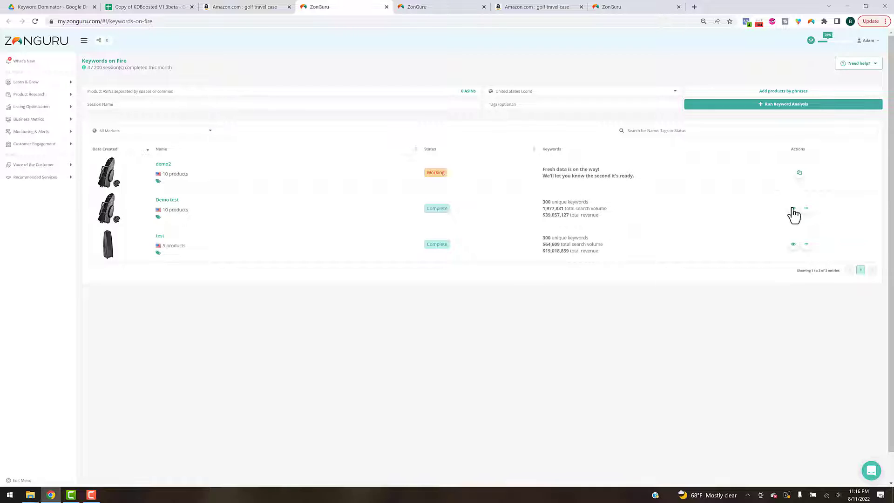
- Open the Demo test keyword session and try to export it as CSV into the ZG folder of KW Sources - New
{"action": "left_click", "coordinate": [690, 214]}
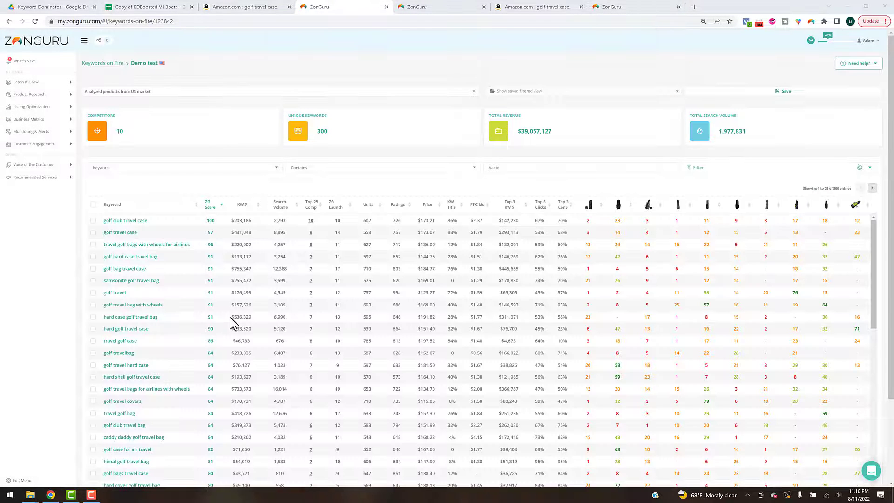
{"action": "left_click", "coordinate": [871, 166]}
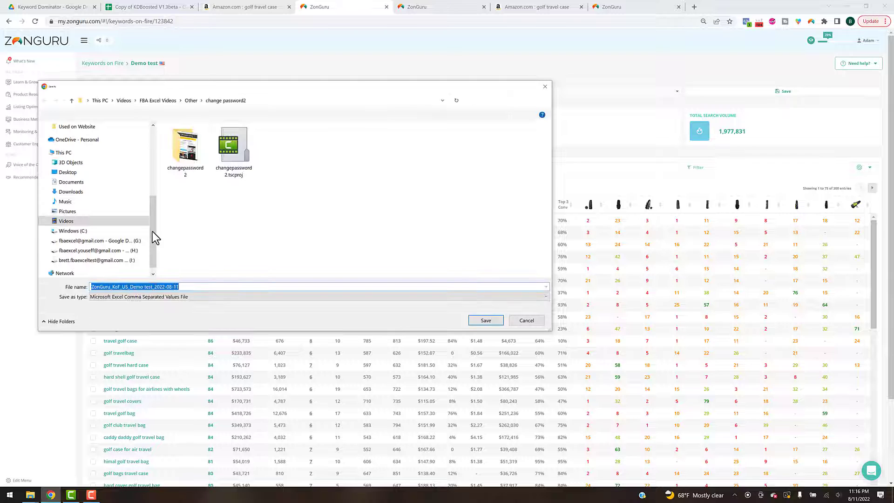
{"action": "left_click", "coordinate": [95, 260]}
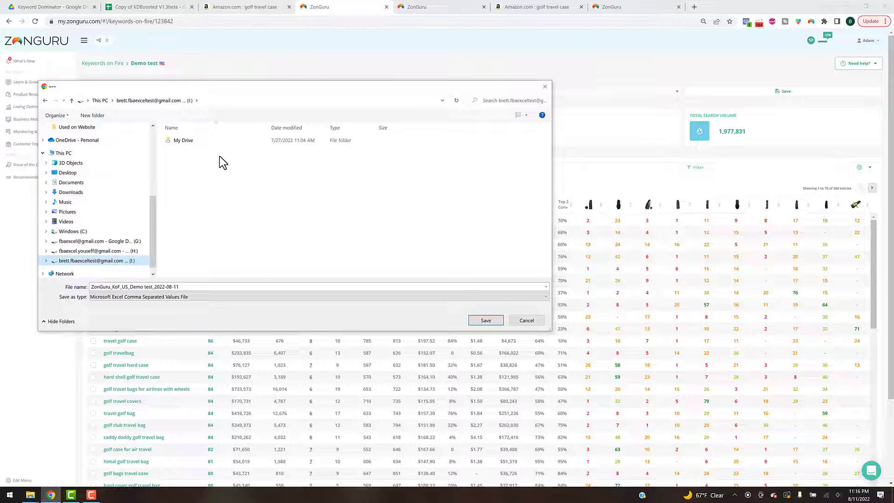
{"action": "double_click", "coordinate": [187, 142]}
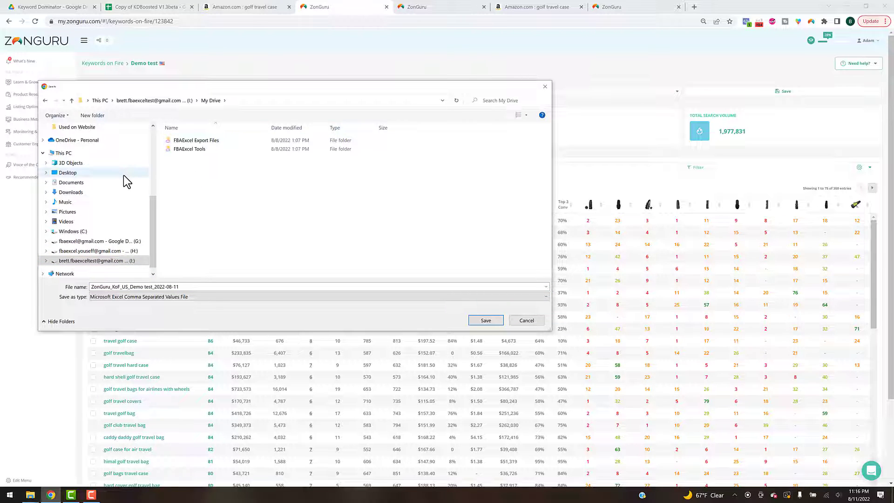
{"action": "scroll", "coordinate": [129, 207], "scroll_direction": "up", "scroll_amount": 3}
{"action": "scroll", "coordinate": [130, 206], "scroll_direction": "up", "scroll_amount": 2}
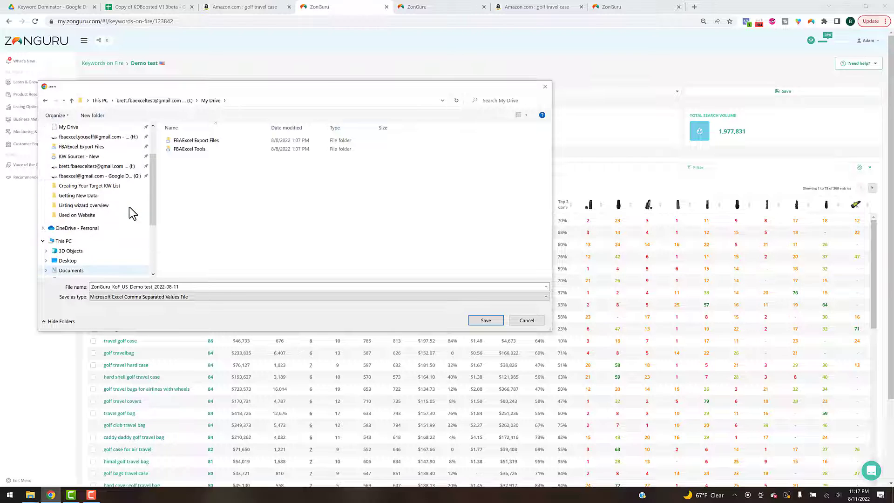
{"action": "left_click", "coordinate": [98, 156]}
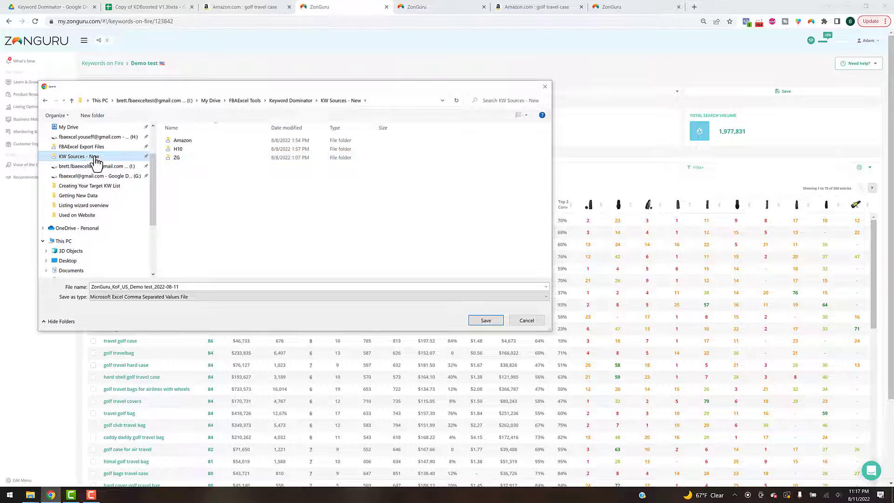
{"action": "left_click", "coordinate": [188, 158]}
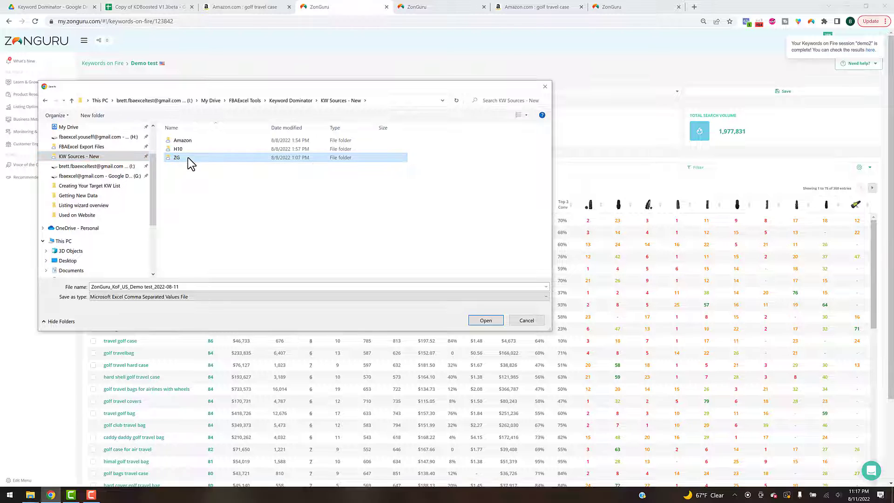
{"action": "double_click", "coordinate": [188, 158]}
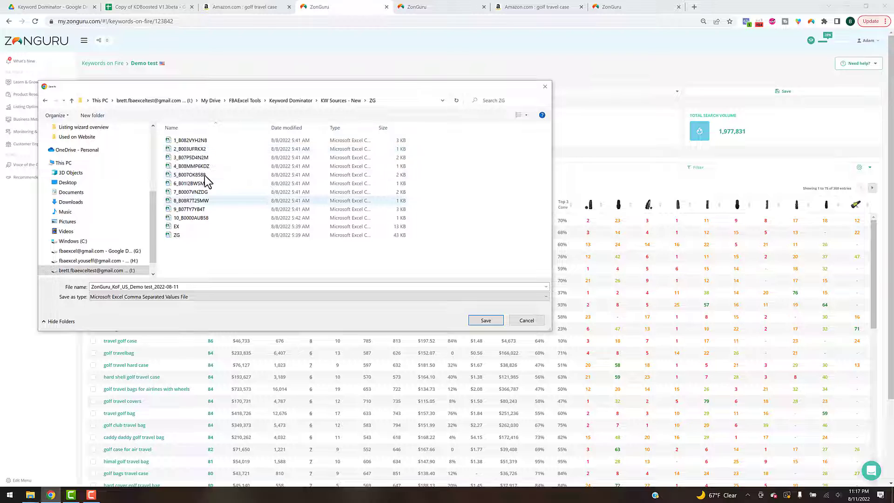
{"action": "left_click", "coordinate": [550, 91]}
- In the Listing Optimizer project test1, add ASIN1 from the spreadsheet, B082VYH2N8, as an AMZ Product listing for the United States
{"action": "left_click", "coordinate": [443, 8]}
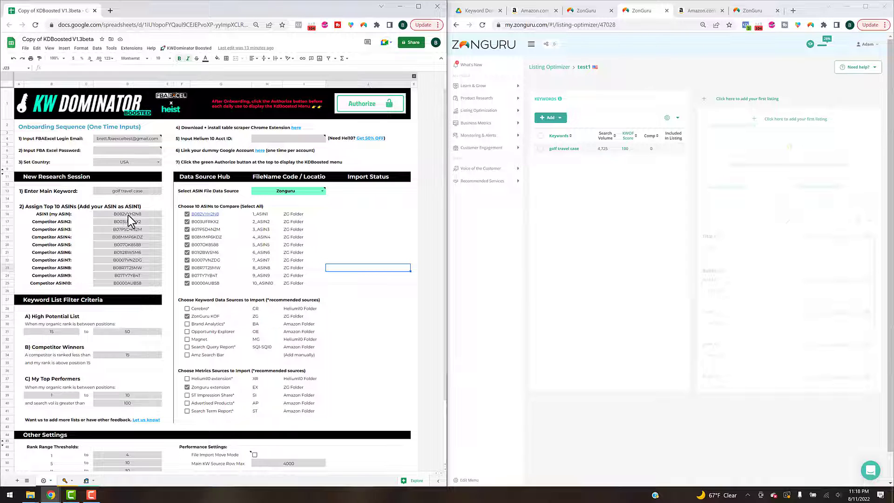
{"action": "left_click", "coordinate": [142, 215]}
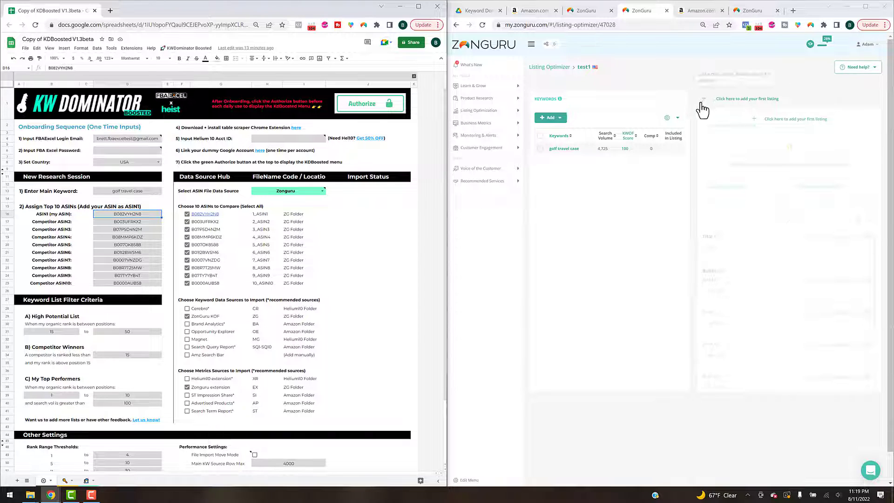
{"action": "left_click", "coordinate": [656, 155]}
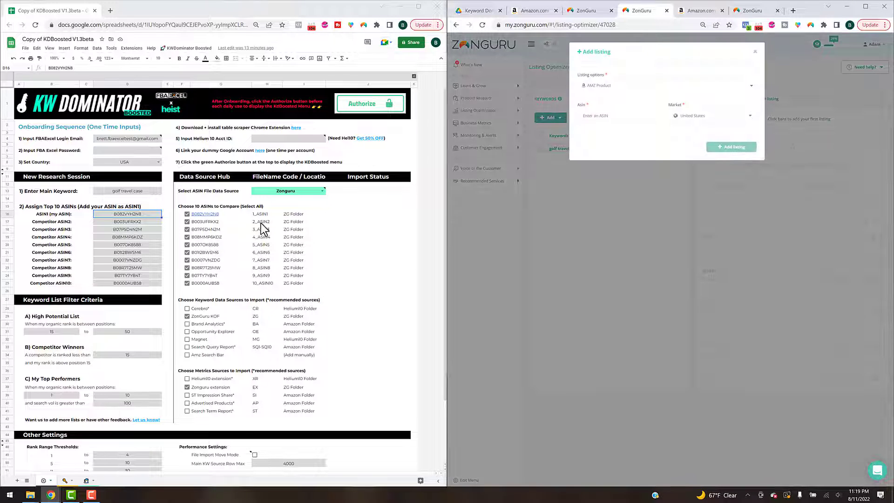
{"action": "left_click", "coordinate": [130, 214]}
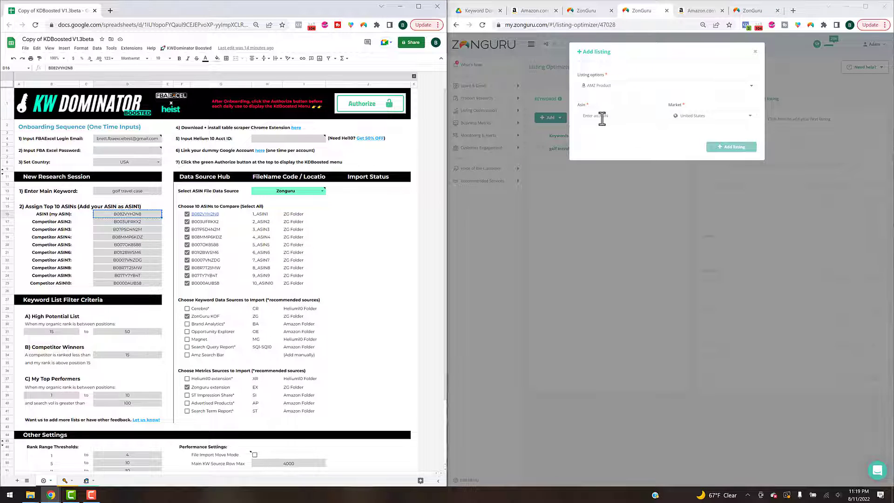
{"action": "left_click", "coordinate": [646, 117]}
{"action": "key", "text": "ctrl+v"}
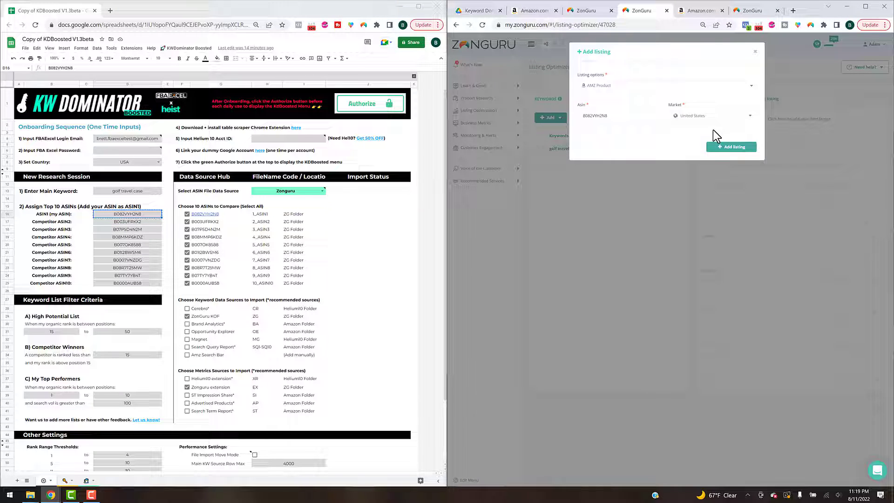
{"action": "left_click", "coordinate": [730, 149]}
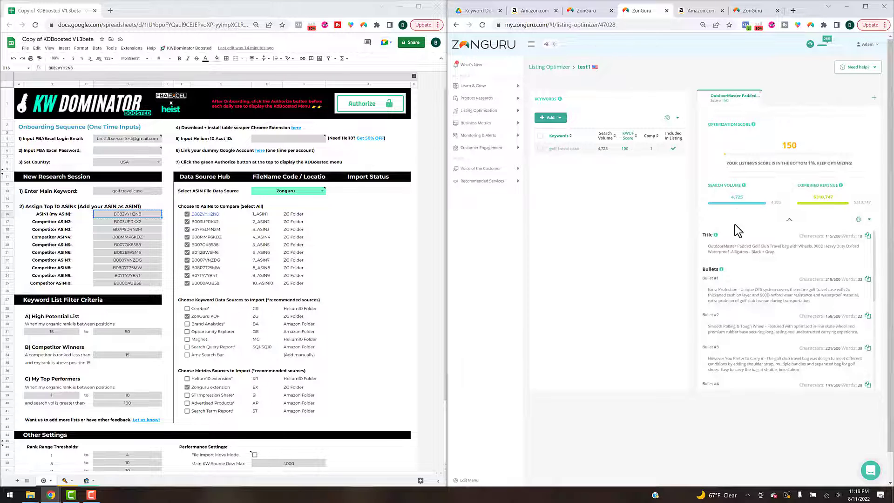
- Add a second United States listing to test1 using Competitor ASIN2 from the spreadsheet, B003UFRKX2
{"action": "scroll", "coordinate": [754, 294], "scroll_direction": "down", "scroll_amount": 5}
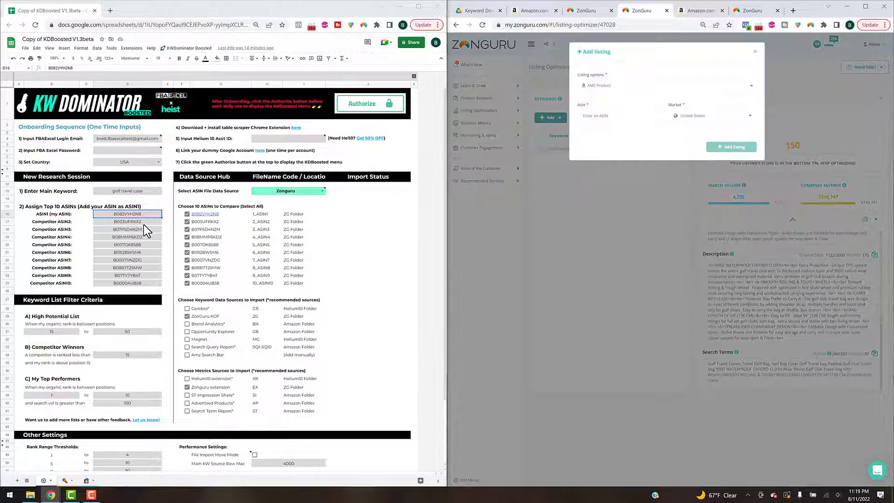
{"action": "left_click", "coordinate": [139, 216]}
{"action": "left_click", "coordinate": [141, 220]}
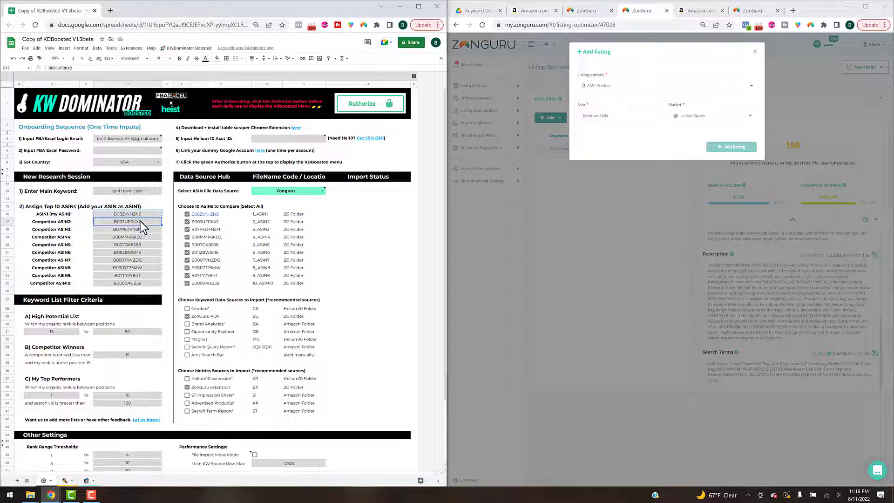
{"action": "key", "text": "ctrl+c"}
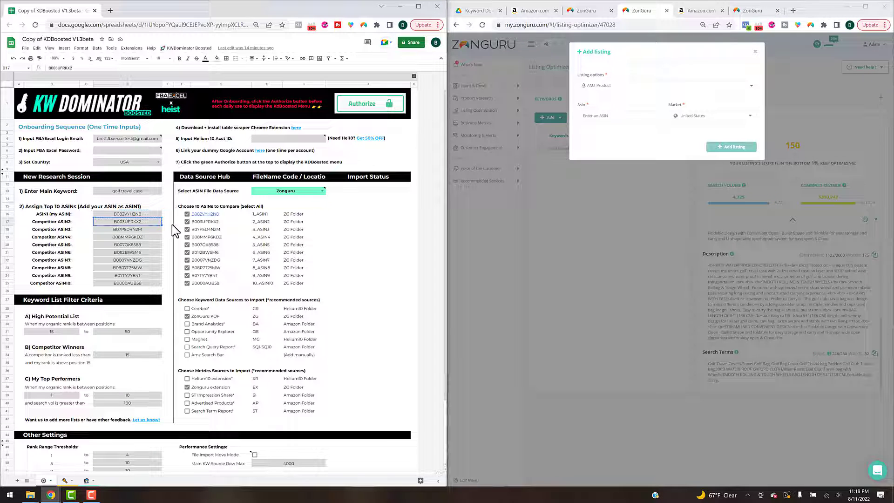
{"action": "left_click", "coordinate": [611, 116]}
{"action": "key", "text": "ctrl+v"}
{"action": "left_click", "coordinate": [736, 147]}
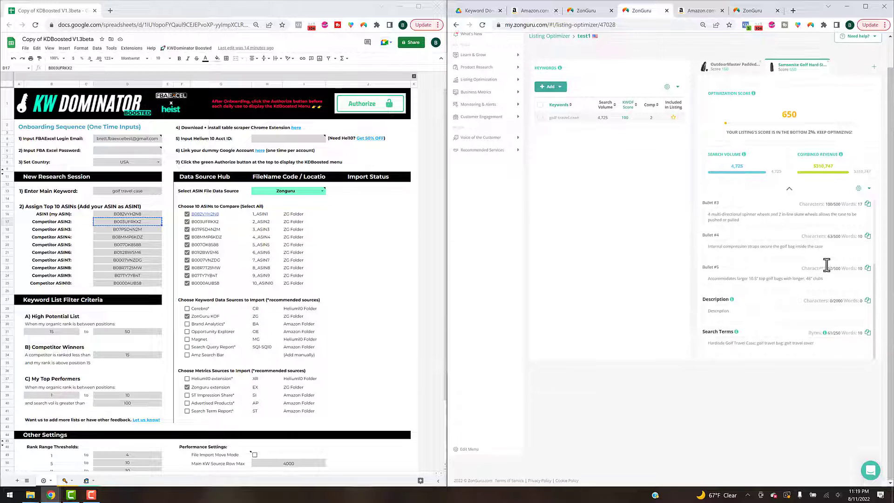
{"action": "scroll", "coordinate": [838, 249], "scroll_direction": "up", "scroll_amount": 1}
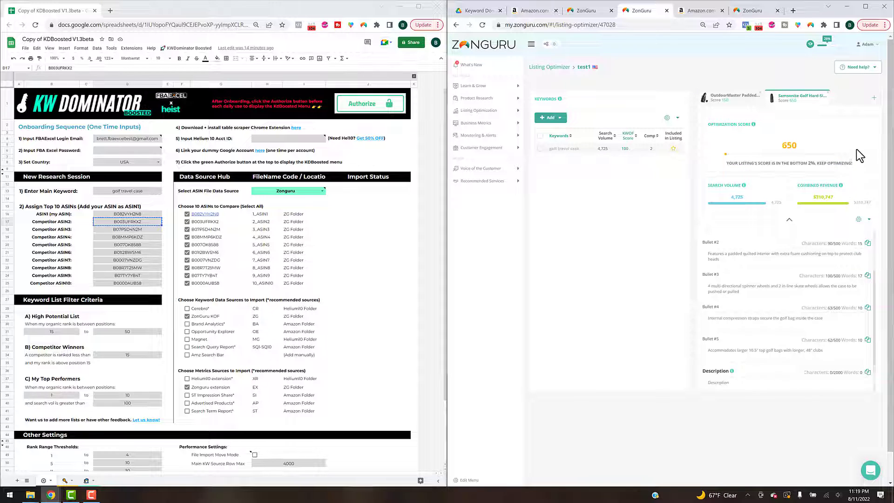
{"action": "left_click", "coordinate": [678, 119]}
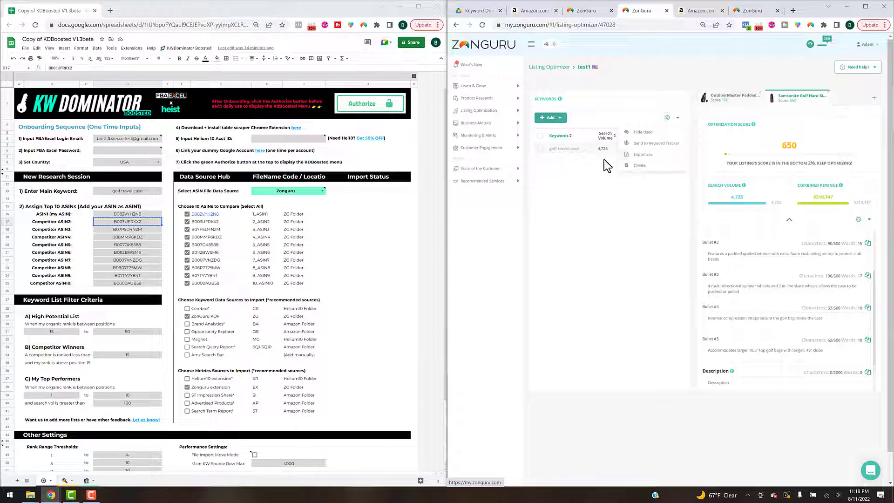
{"action": "left_click", "coordinate": [588, 188]}
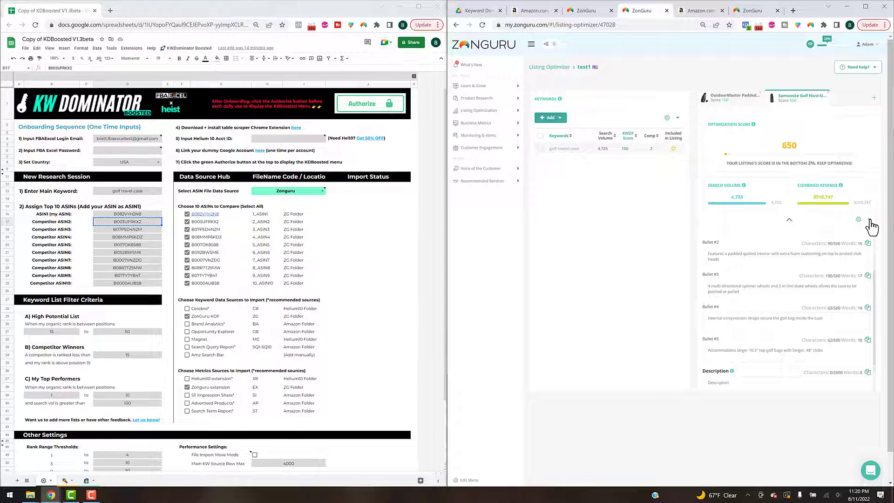
- Try to export the OutdoorMaster listing as CSV over the 1_B082VYH2N8 file in the ZG folder of KW Sources - New
{"action": "left_click", "coordinate": [734, 99]}
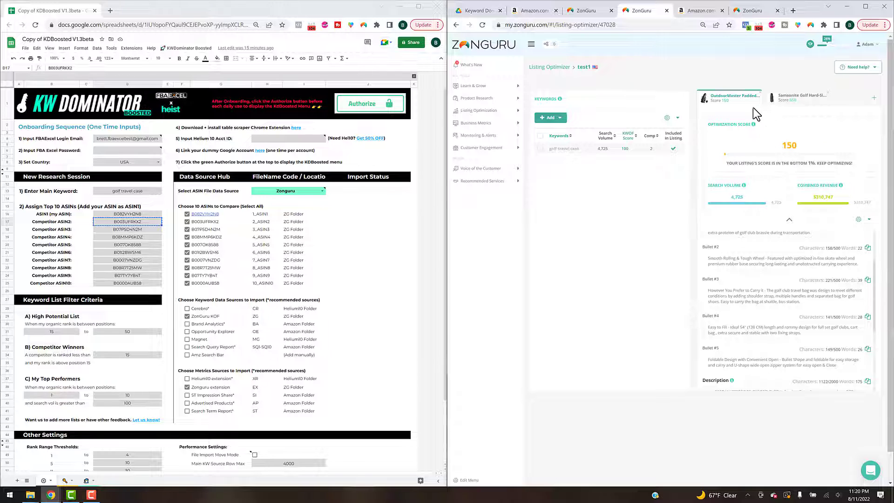
{"action": "left_click", "coordinate": [869, 222]}
{"action": "left_click", "coordinate": [829, 256]}
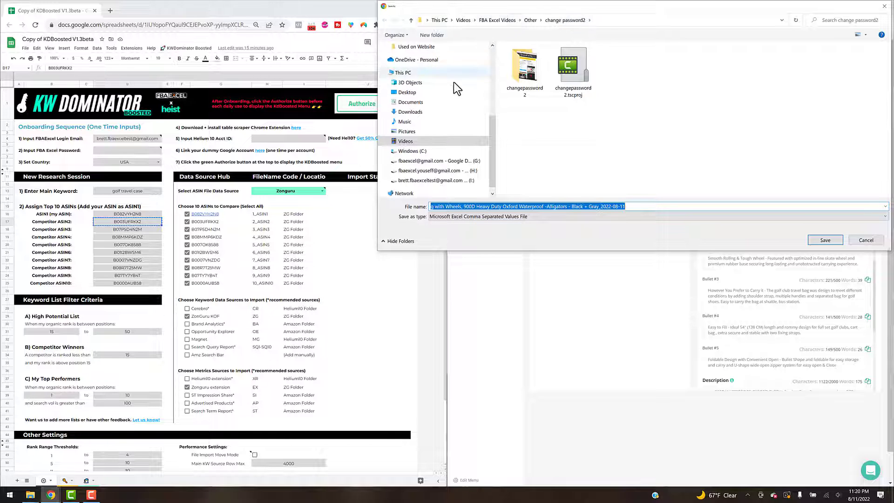
{"action": "left_click_drag", "start_coordinate": [491, 126], "coordinate": [489, 64]}
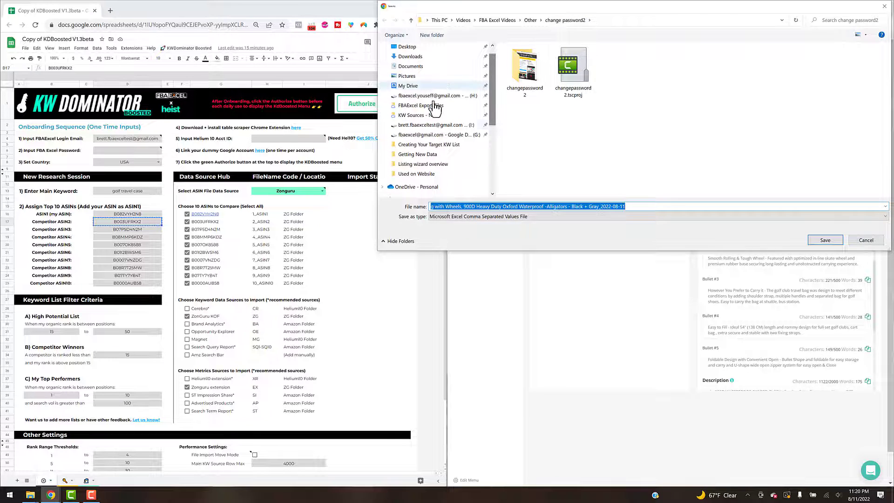
{"action": "left_click", "coordinate": [415, 115]}
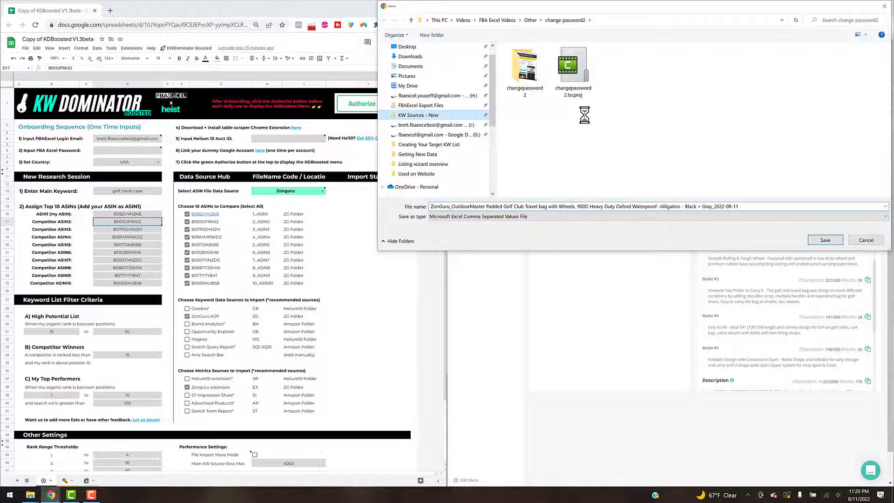
{"action": "left_click", "coordinate": [520, 78]}
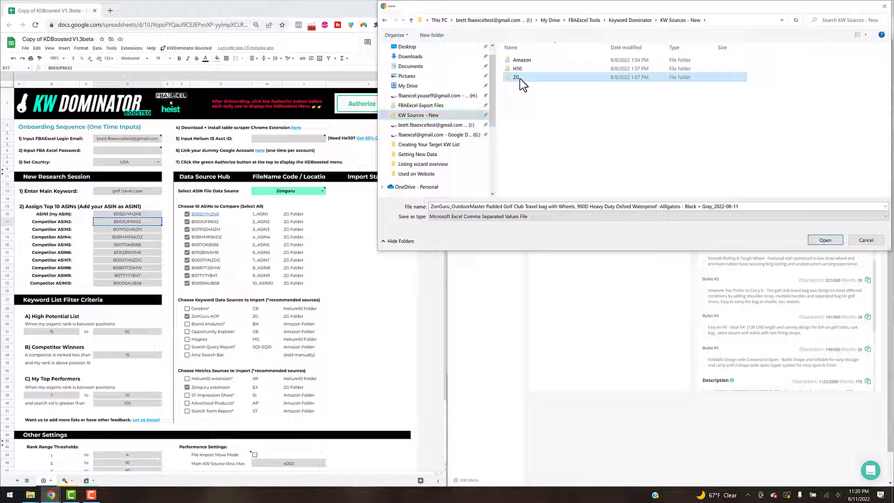
{"action": "double_click", "coordinate": [520, 78]}
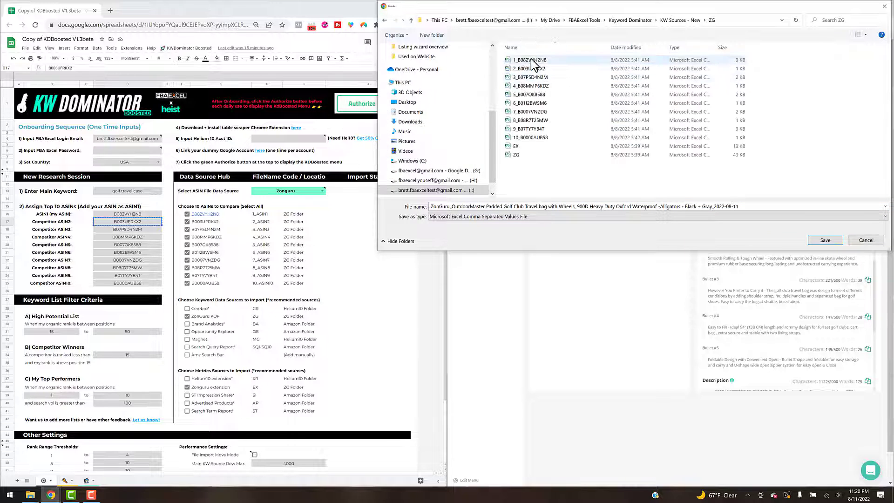
{"action": "left_click", "coordinate": [531, 59]}
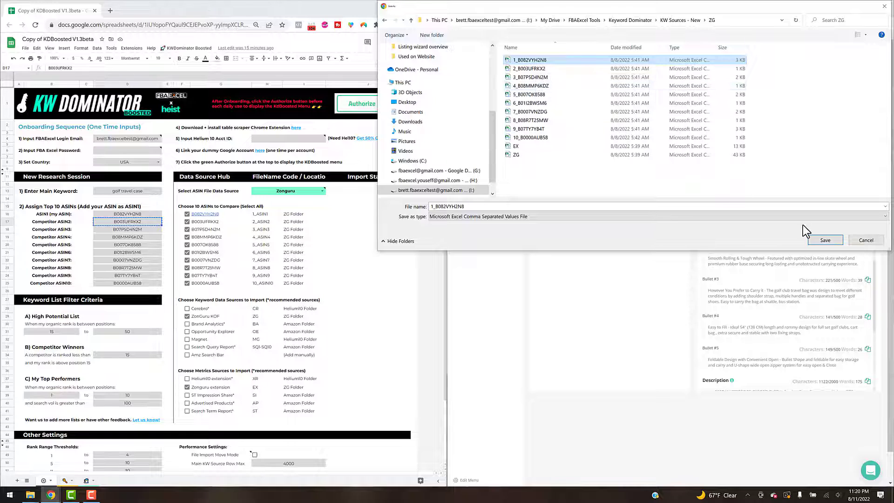
{"action": "left_click", "coordinate": [877, 243]}
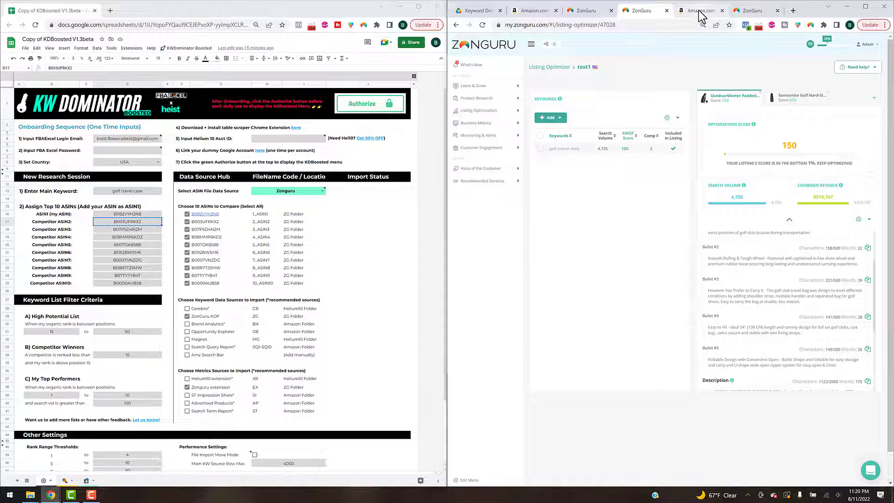
- Download ZonGuru's niche results for the Amazon golf travel case search as CSV, choosing the EX file in the ZG folder as target
{"action": "left_click", "coordinate": [534, 13]}
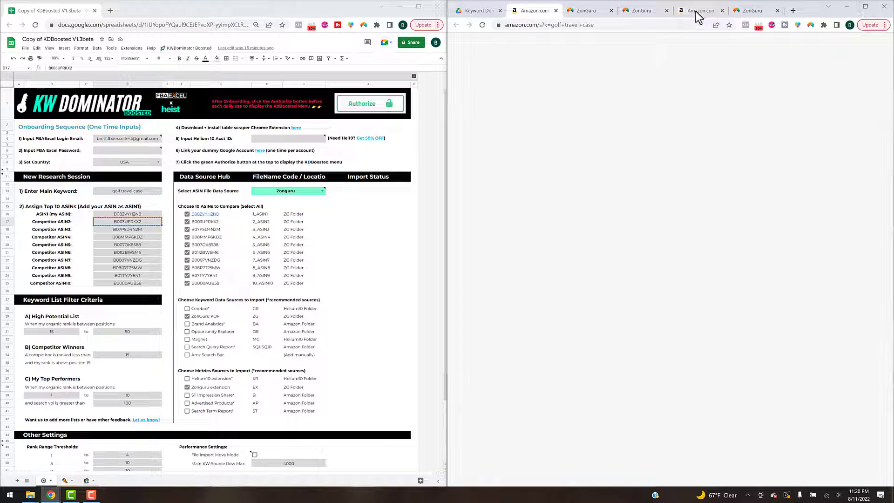
{"action": "left_click", "coordinate": [865, 6]}
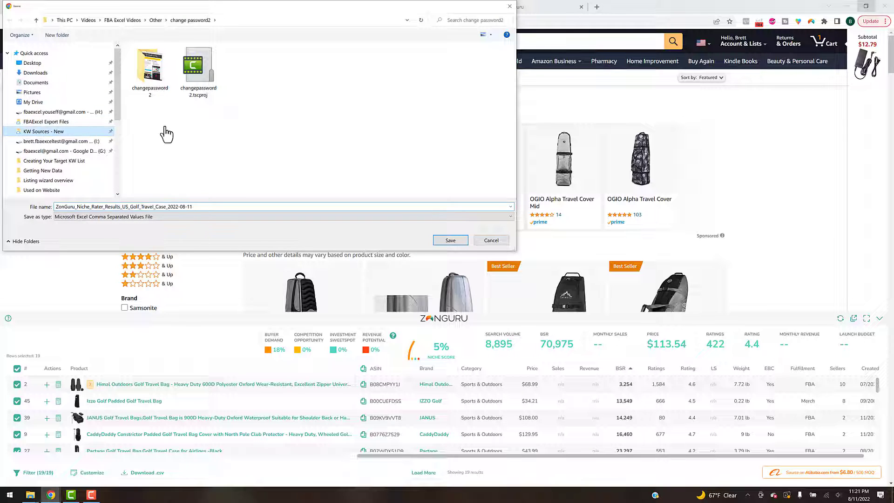
{"action": "left_click", "coordinate": [47, 134]}
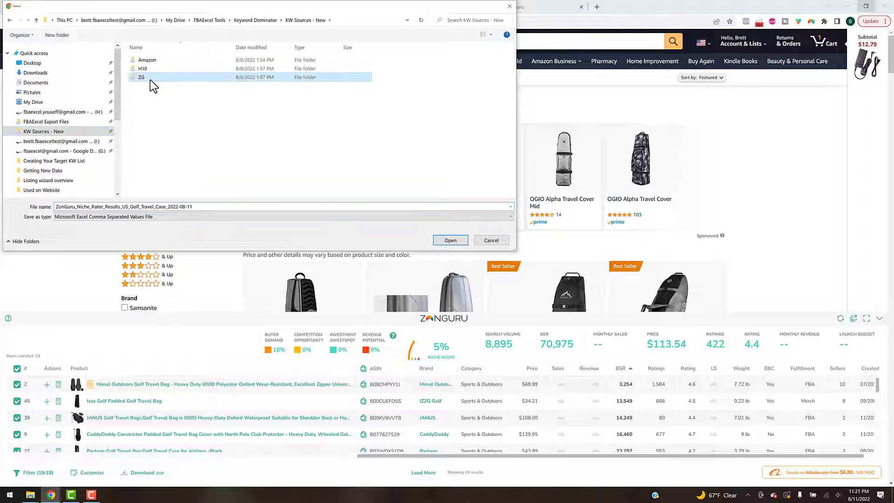
{"action": "double_click", "coordinate": [150, 78]}
{"action": "left_click", "coordinate": [144, 147]}
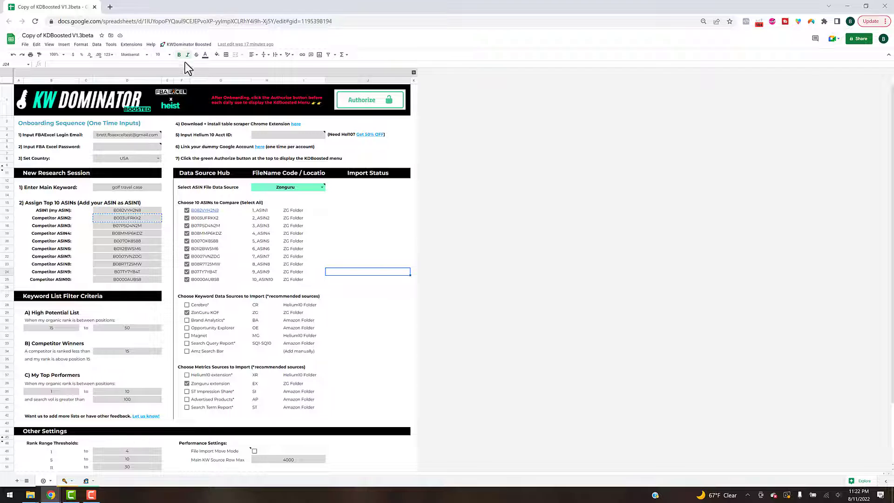
- Return to the KDBoosted spreadsheet and review the KWDominator Boosted research session commands
{"action": "left_click", "coordinate": [187, 46]}
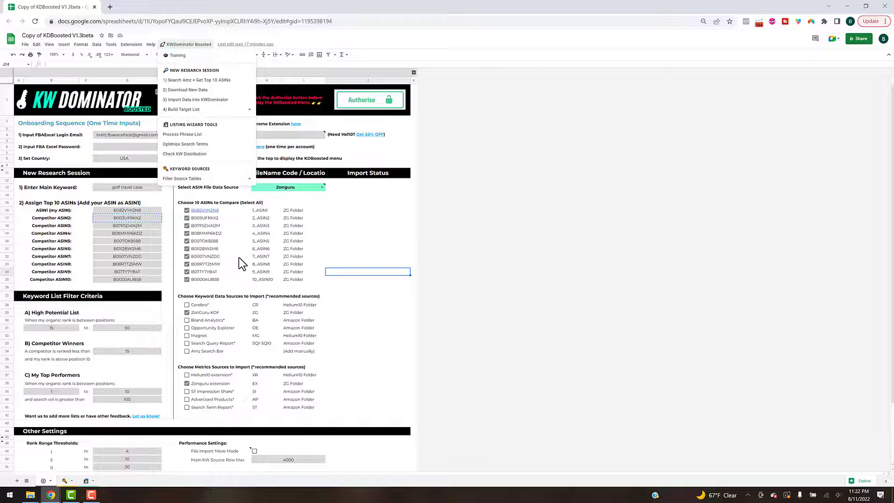
{"action": "left_click", "coordinate": [353, 235]}
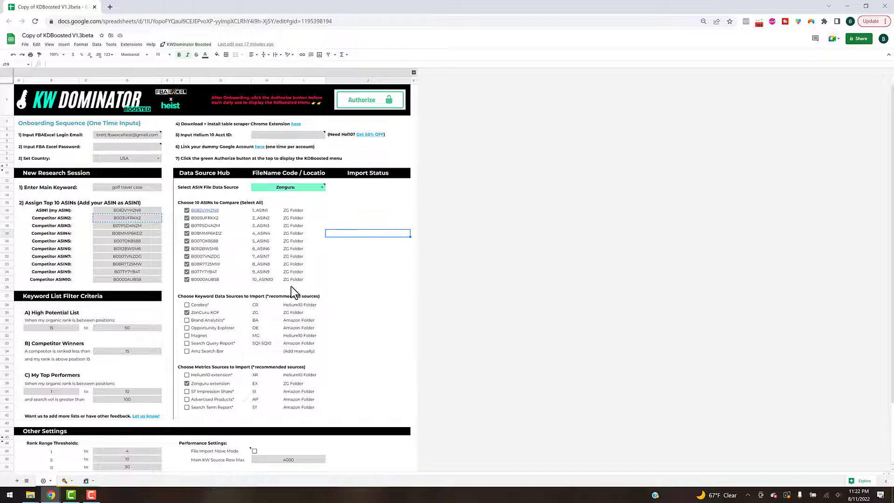
- Enable Brand Analytics, Search Query Report, ST Impression Share, Advertised Products, Search Term Report and Helium10 extension as import sources in the Data Source Hub
{"action": "left_click", "coordinate": [186, 320]}
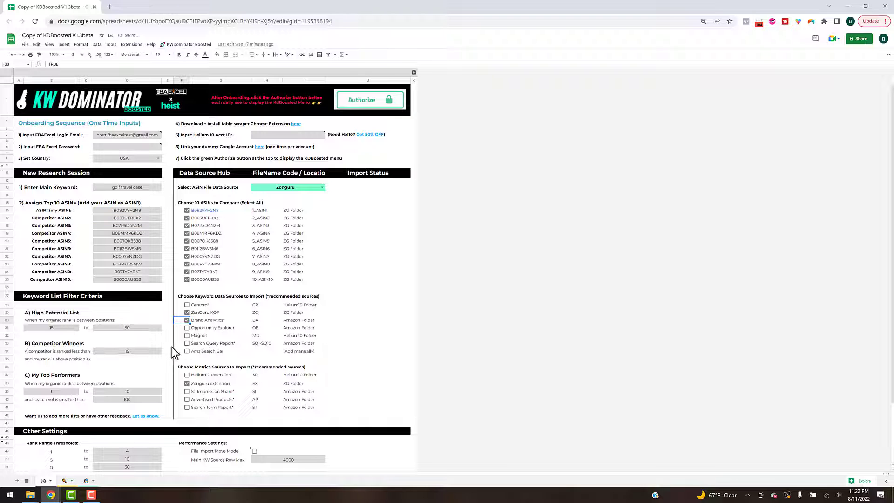
{"action": "left_click", "coordinate": [187, 343]}
{"action": "left_click", "coordinate": [186, 391]}
{"action": "left_click", "coordinate": [187, 399]}
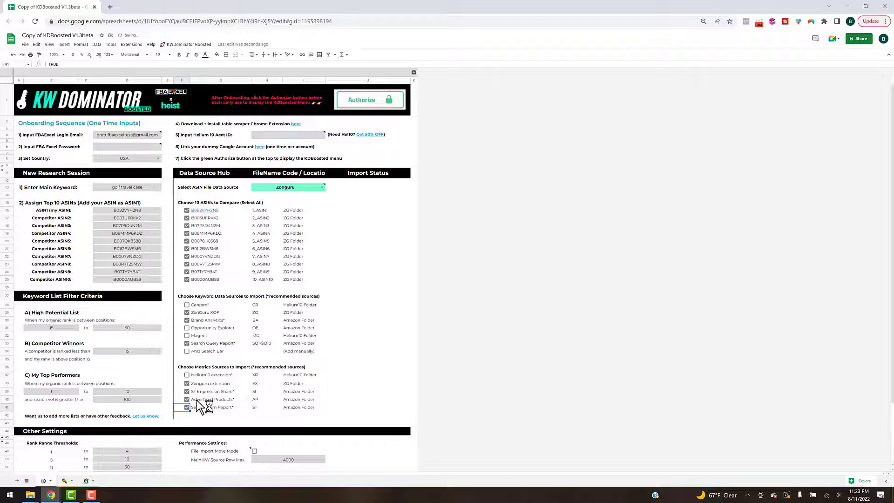
{"action": "left_click", "coordinate": [190, 374]}
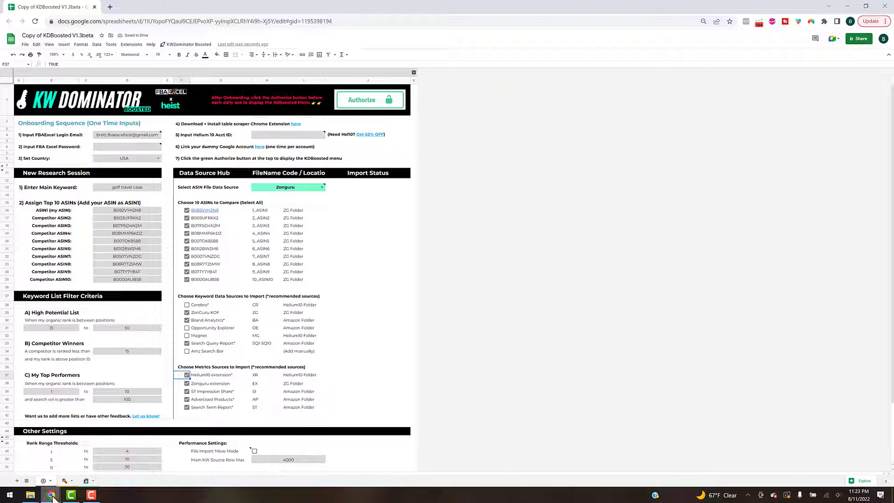
- Switch to Google Drive and examine the source files in the H10 folder of KW Sources - New, including XR.csv and CR.csv
{"action": "mouse_move", "coordinate": [52, 497]}
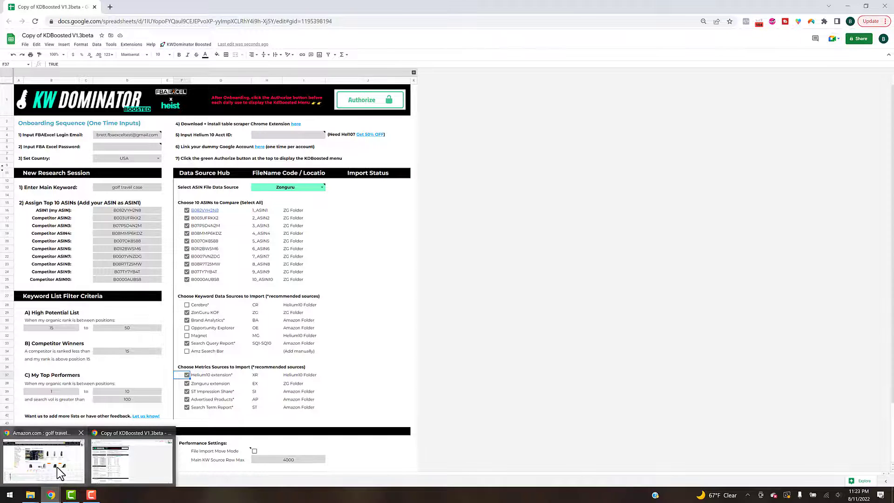
{"action": "left_click", "coordinate": [44, 459]}
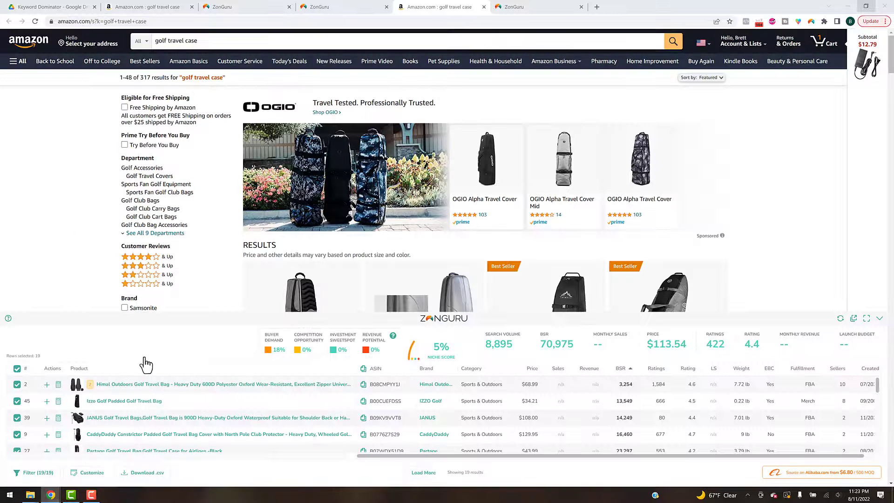
{"action": "left_click", "coordinate": [47, 6]}
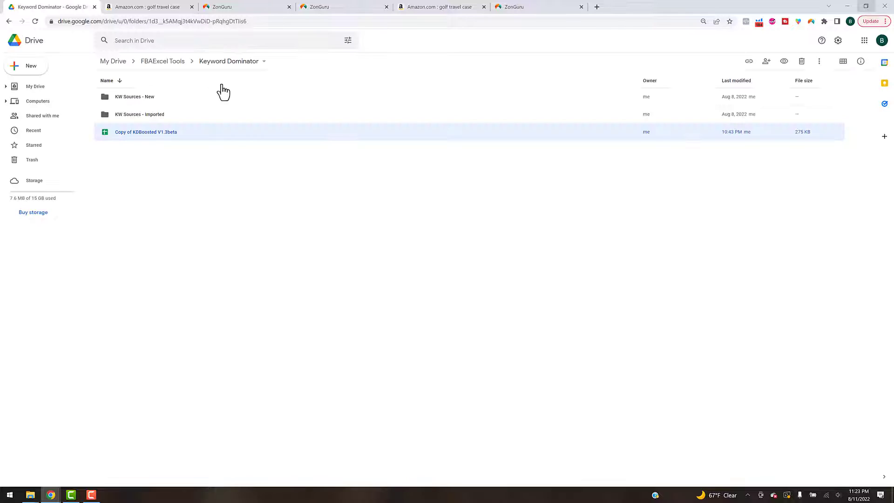
{"action": "double_click", "coordinate": [147, 96]}
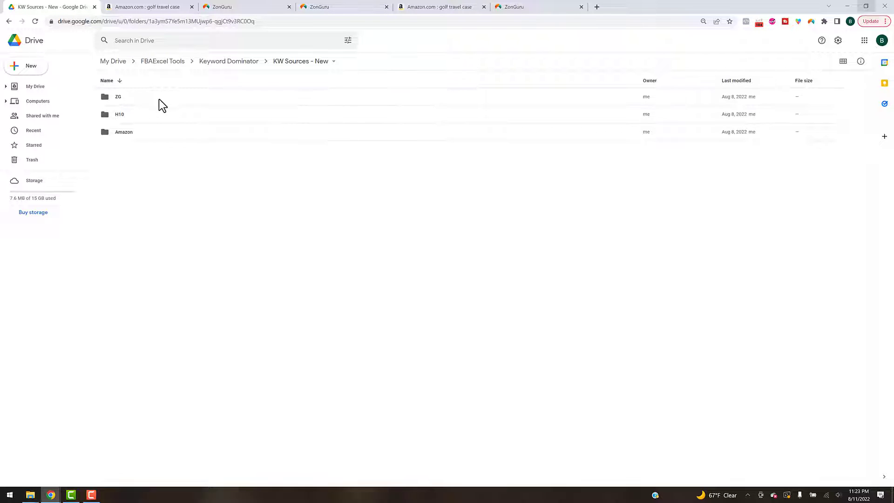
{"action": "left_click", "coordinate": [157, 99]}
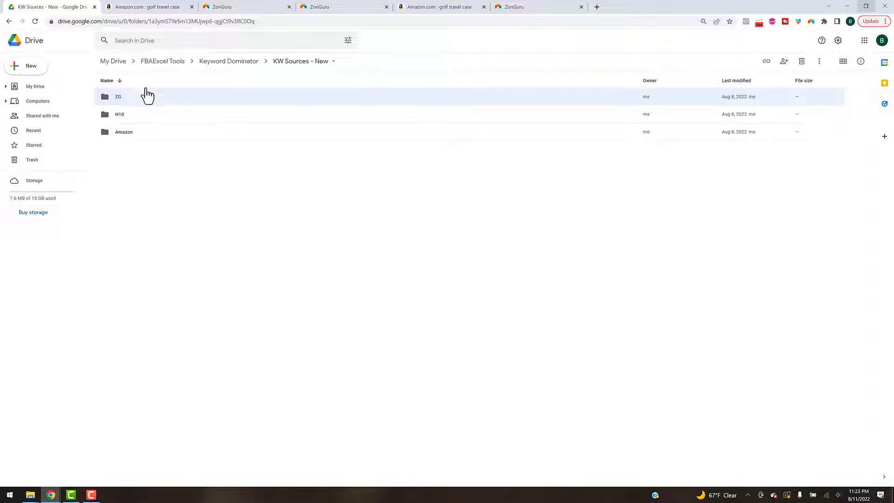
{"action": "double_click", "coordinate": [136, 113]}
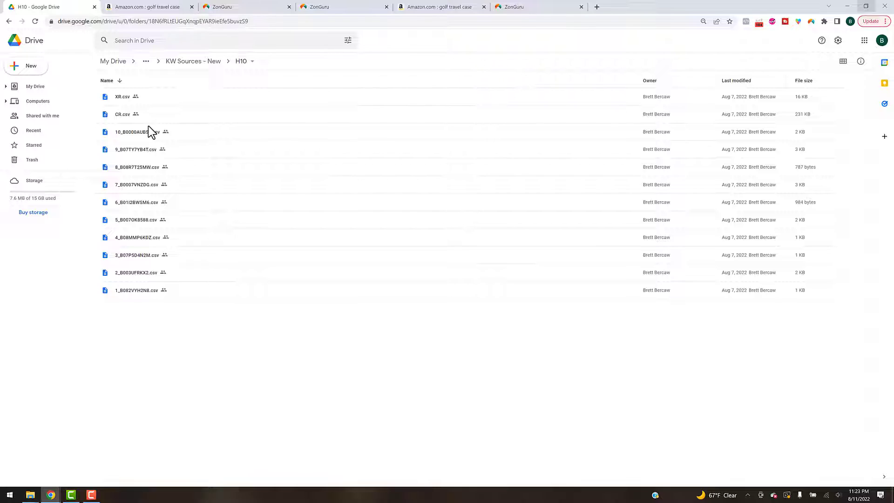
{"action": "left_click", "coordinate": [153, 97]}
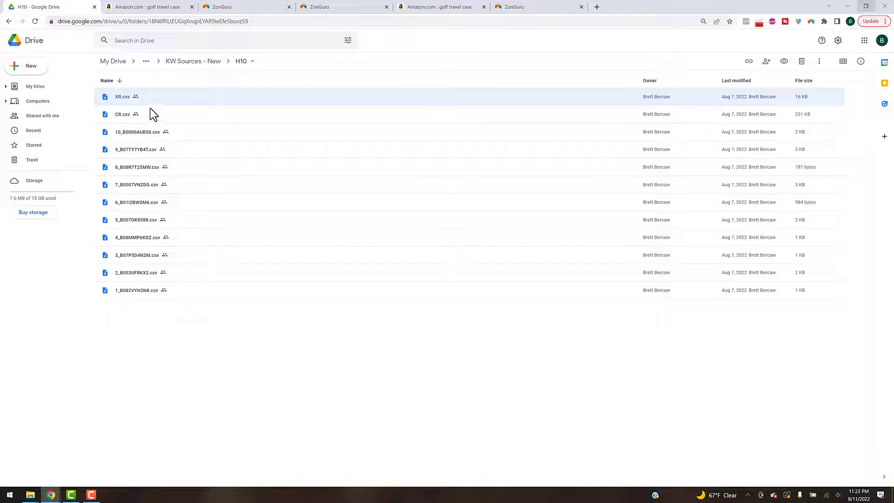
{"action": "left_click", "coordinate": [171, 120]}
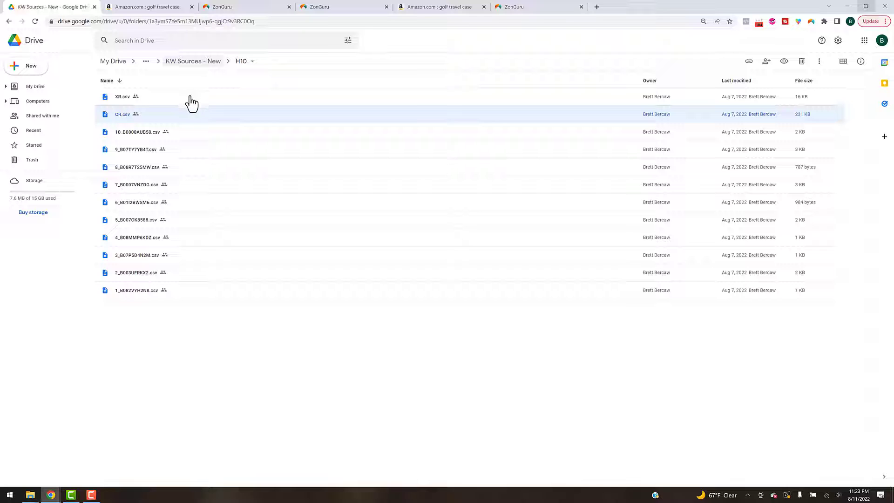
- Examine the source files in the Amazon folder of KW Sources - New, including ST.xlsx, BA.csv, AP.xlsx and SI.csv
{"action": "left_click", "coordinate": [138, 134]}
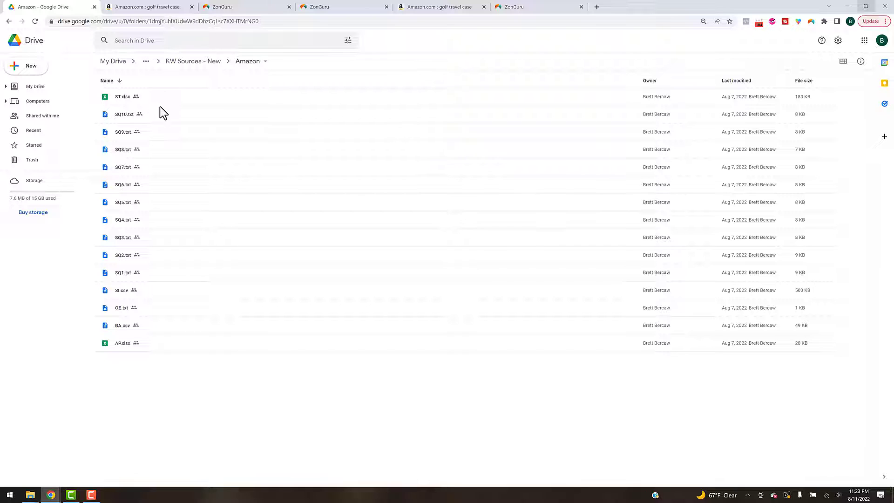
{"action": "left_click", "coordinate": [161, 106]}
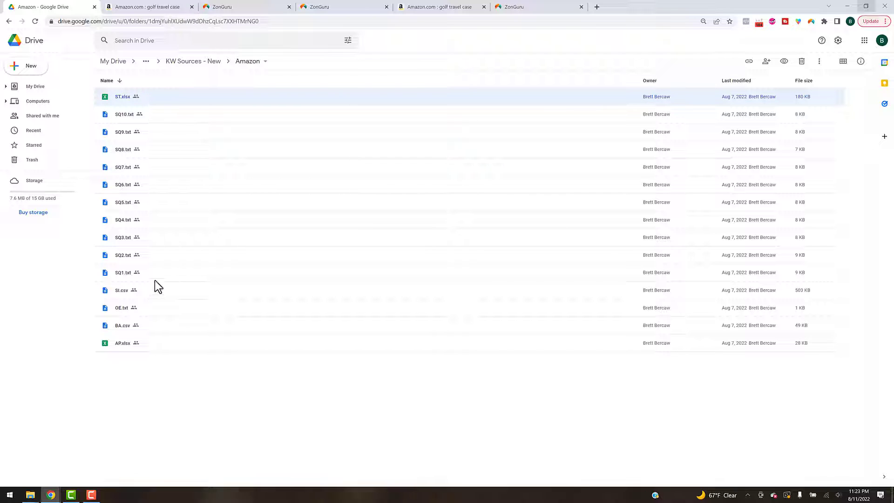
{"action": "left_click", "coordinate": [147, 326]}
{"action": "left_click", "coordinate": [146, 343]}
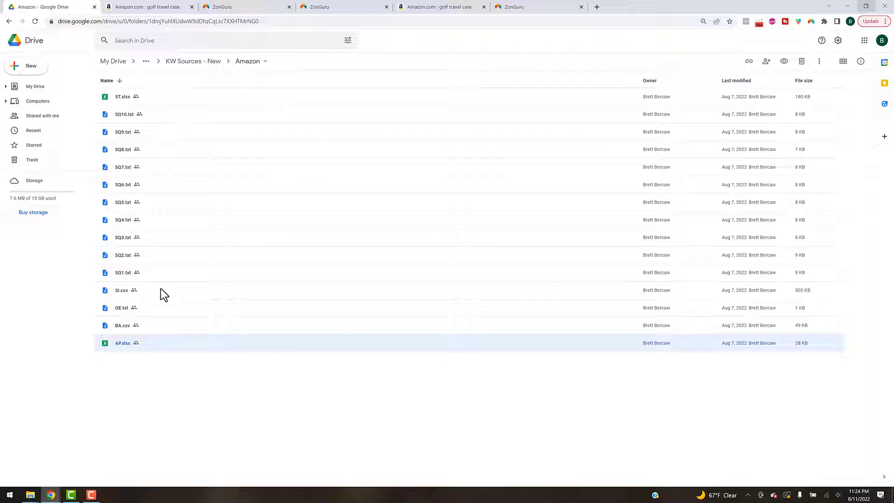
{"action": "left_click", "coordinate": [186, 292]}
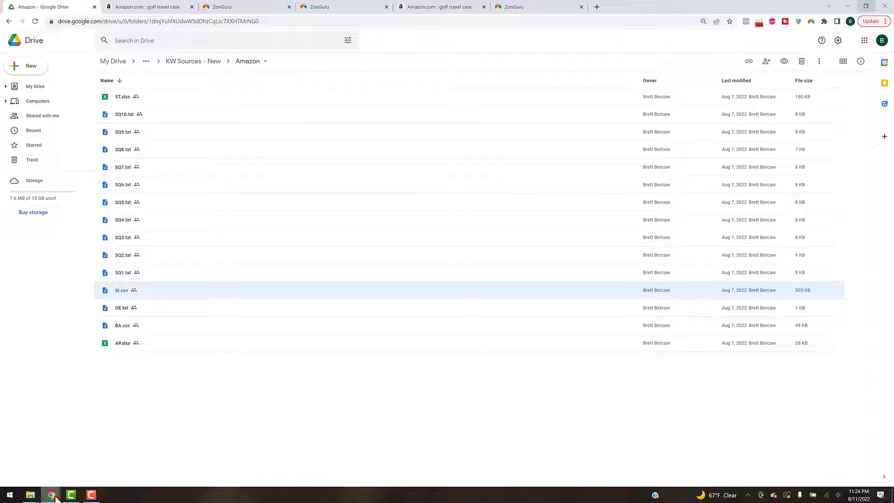
- Return to the KDBoosted spreadsheet and import all checked data sources into KWDominator
{"action": "mouse_move", "coordinate": [54, 496]}
{"action": "left_click", "coordinate": [105, 472]}
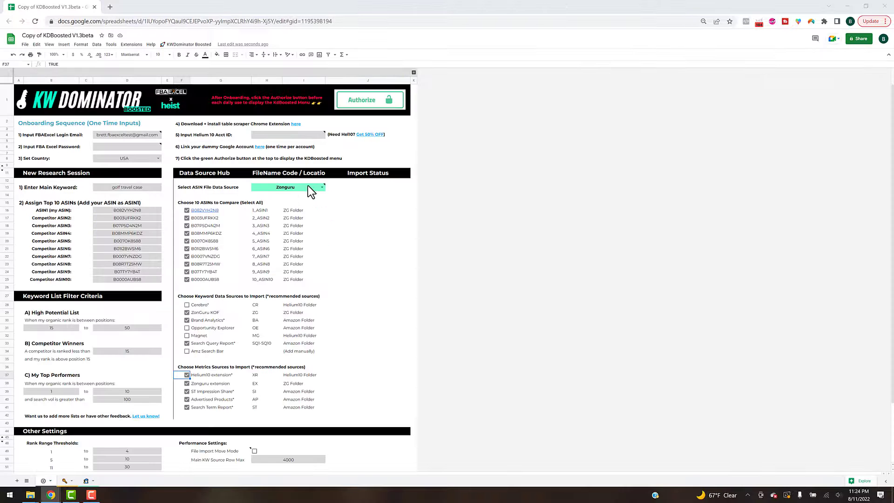
{"action": "left_click", "coordinate": [201, 45]}
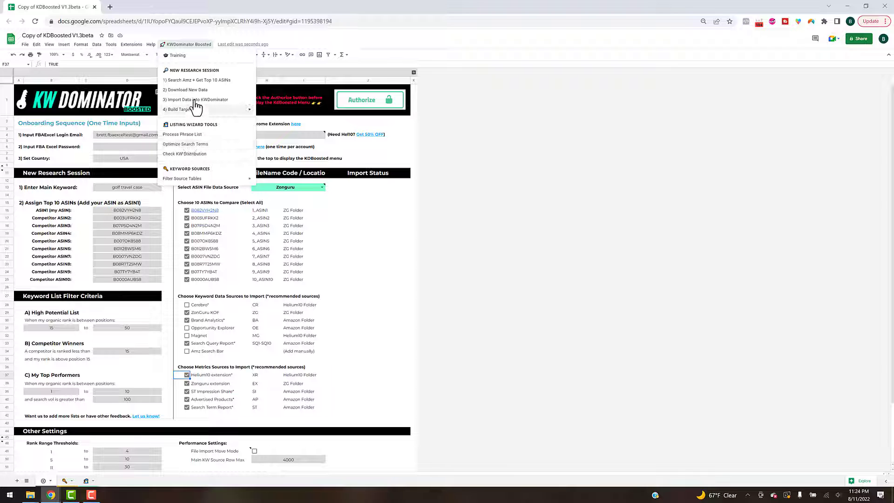
{"action": "left_click", "coordinate": [235, 101]}
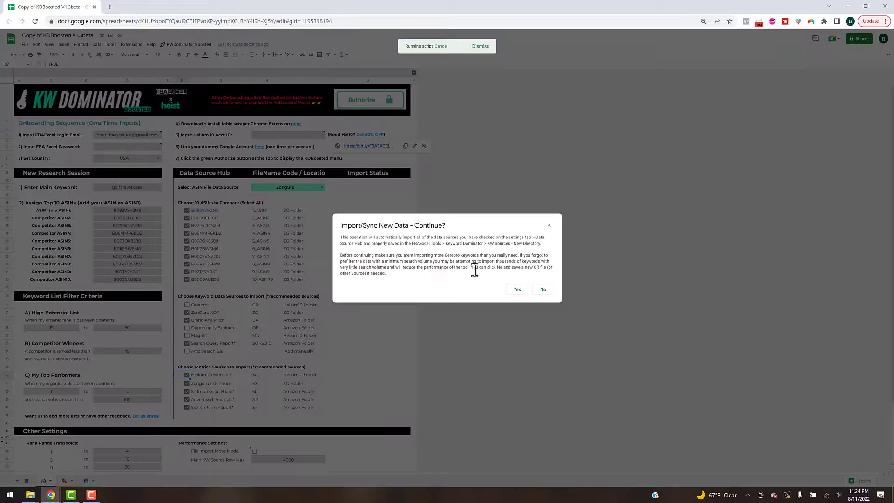
{"action": "left_click", "coordinate": [517, 290]}
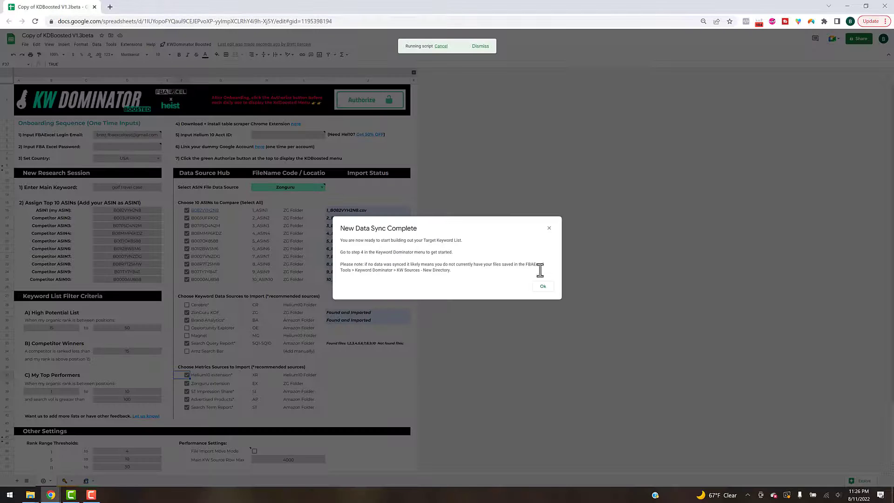
{"action": "left_click", "coordinate": [525, 295]}
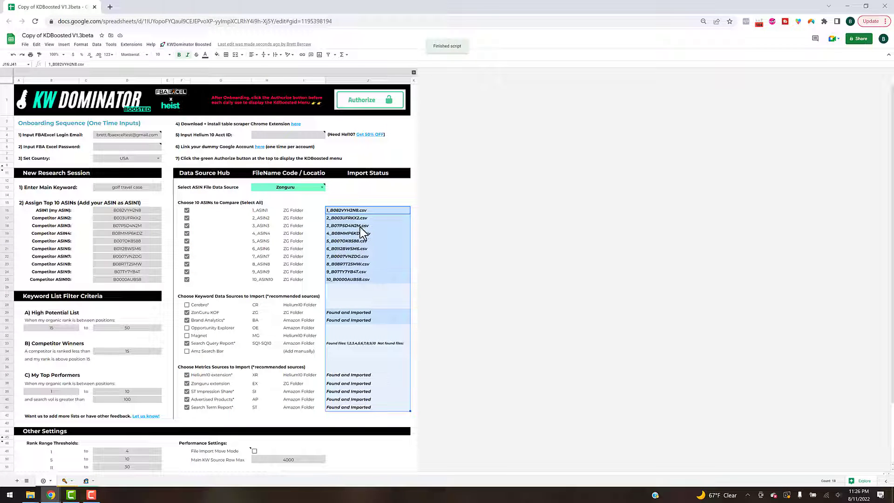
{"action": "left_click", "coordinate": [365, 195]}
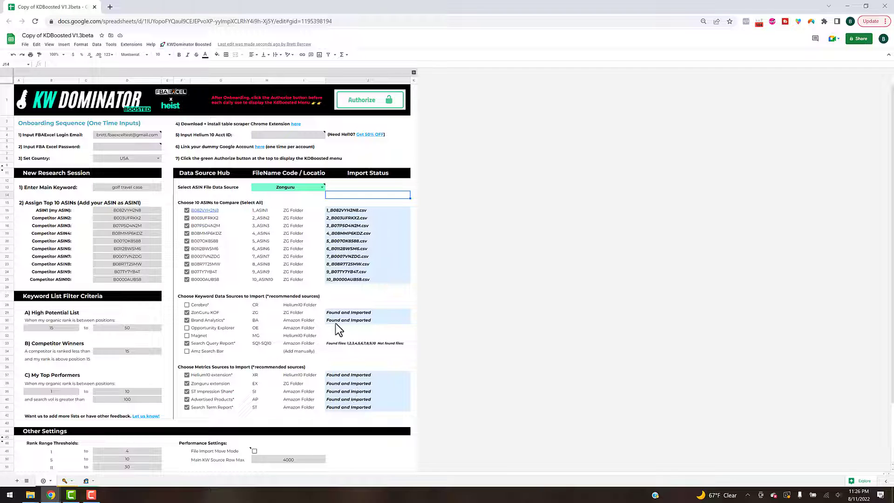
- Examine the Brand Analytics, Search Query Report and ZonGuru tables on the keyword sources sheet, including ZonGuru's score and alpha thresholds
{"action": "left_click", "coordinate": [68, 481]}
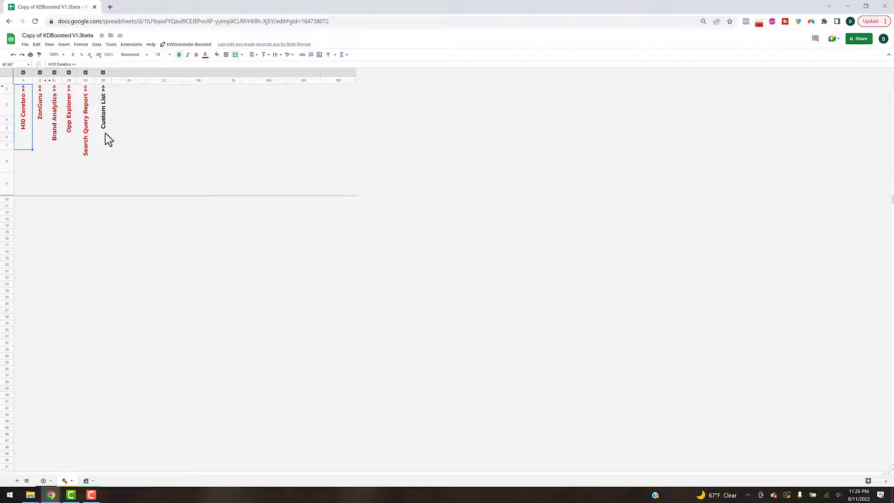
{"action": "left_click", "coordinate": [55, 72]}
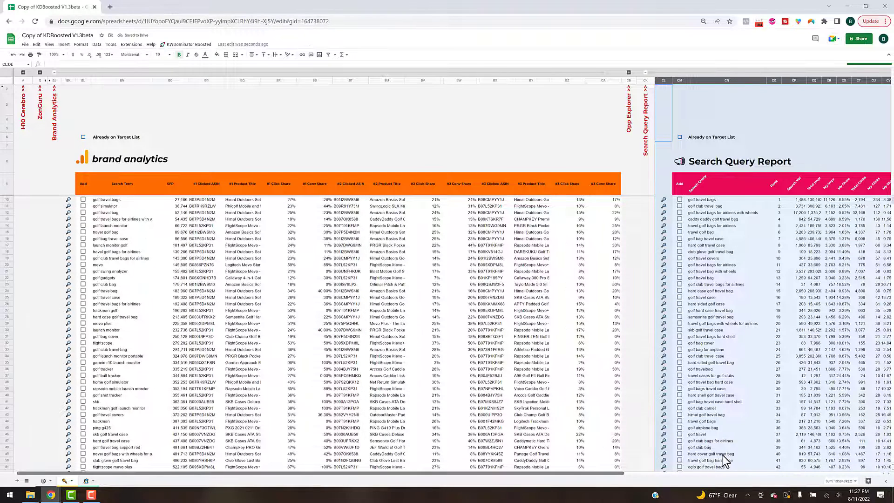
{"action": "scroll", "coordinate": [727, 458], "scroll_direction": "right", "scroll_amount": 5}
{"action": "scroll", "coordinate": [785, 174], "scroll_direction": "right", "scroll_amount": 1}
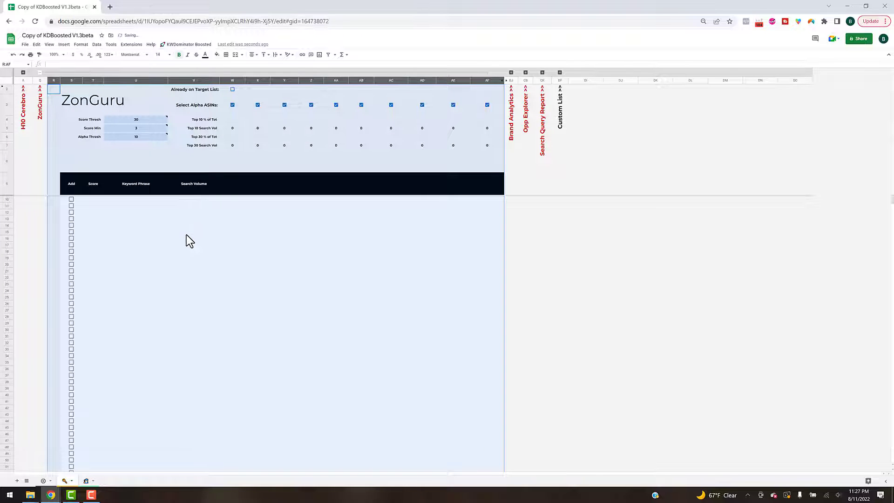
{"action": "left_click", "coordinate": [205, 231]}
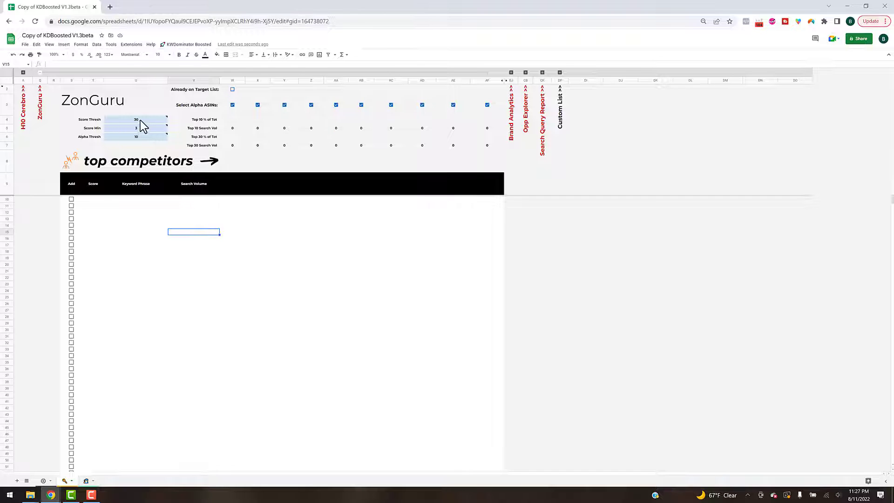
{"action": "mouse_move", "coordinate": [138, 140]}
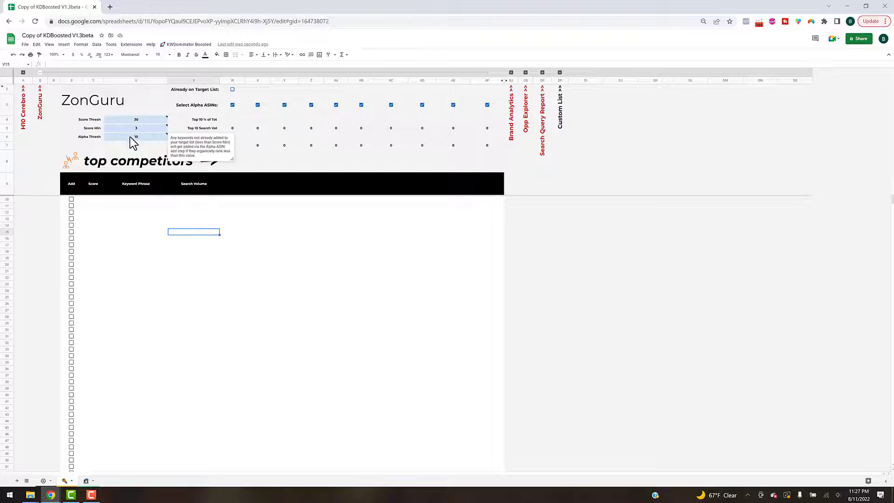
{"action": "left_click", "coordinate": [153, 112]}
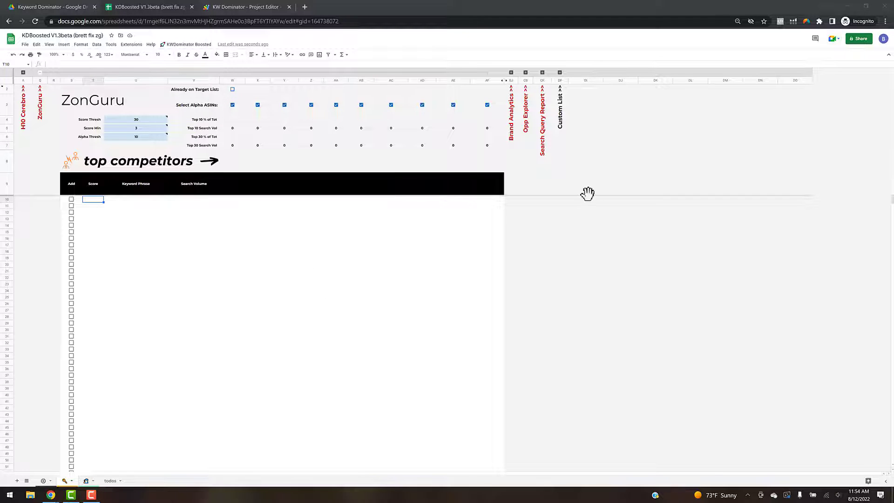
- Build the target list from the ZonGuru KDF keywords, overriding the wizard list instead of appending to it
{"action": "left_click", "coordinate": [190, 44]}
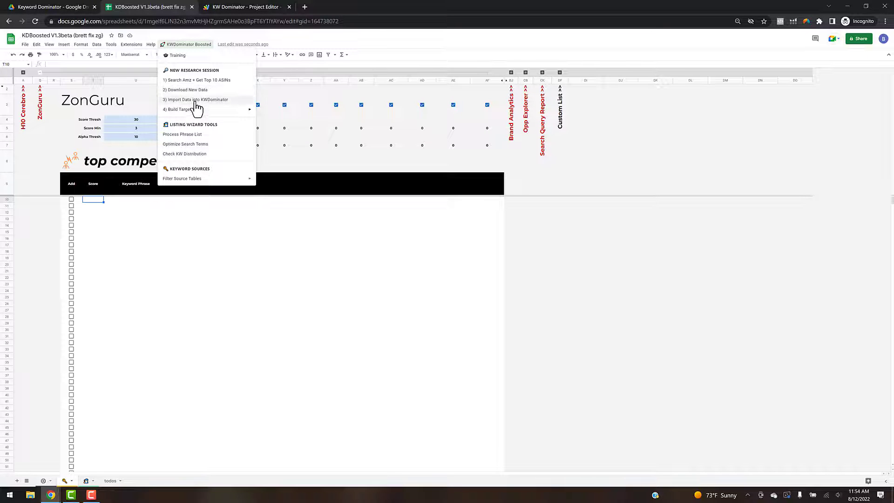
{"action": "mouse_move", "coordinate": [240, 112]}
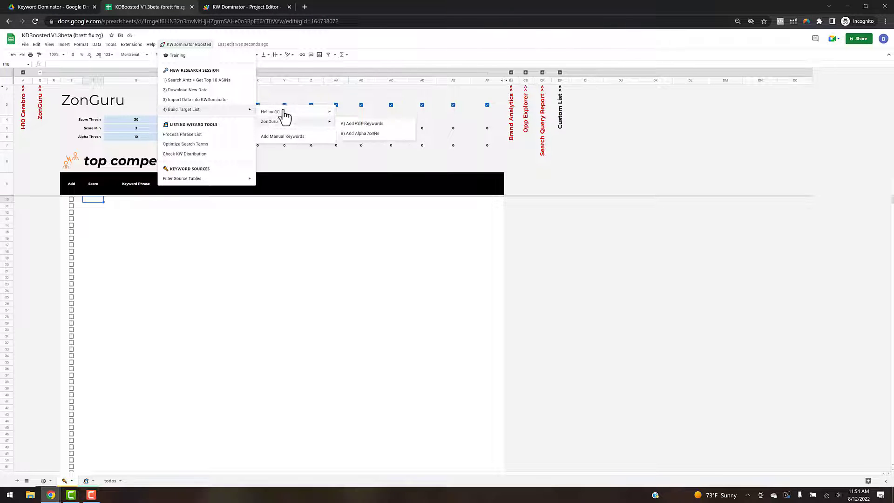
{"action": "mouse_move", "coordinate": [288, 124]}
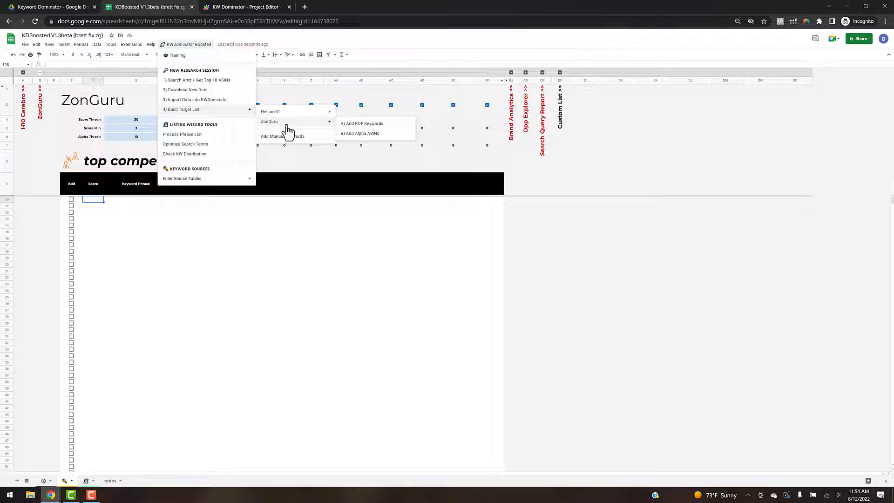
{"action": "left_click", "coordinate": [361, 124]}
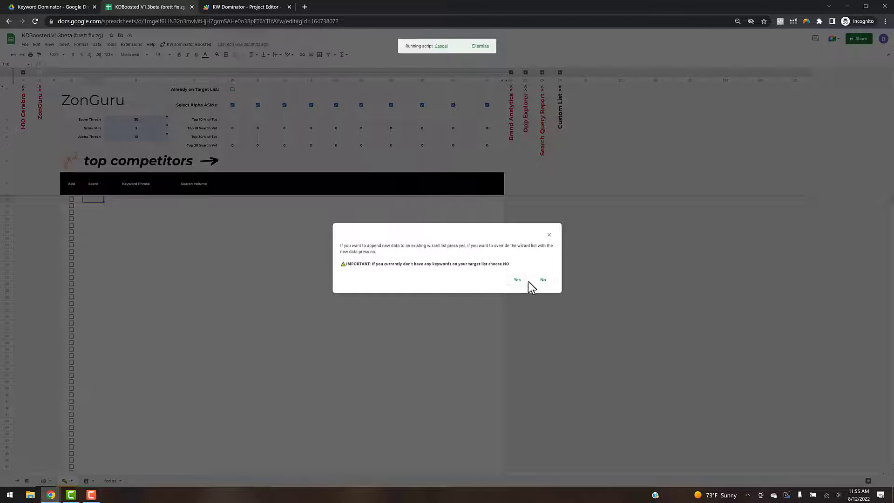
{"action": "left_click", "coordinate": [544, 280]}
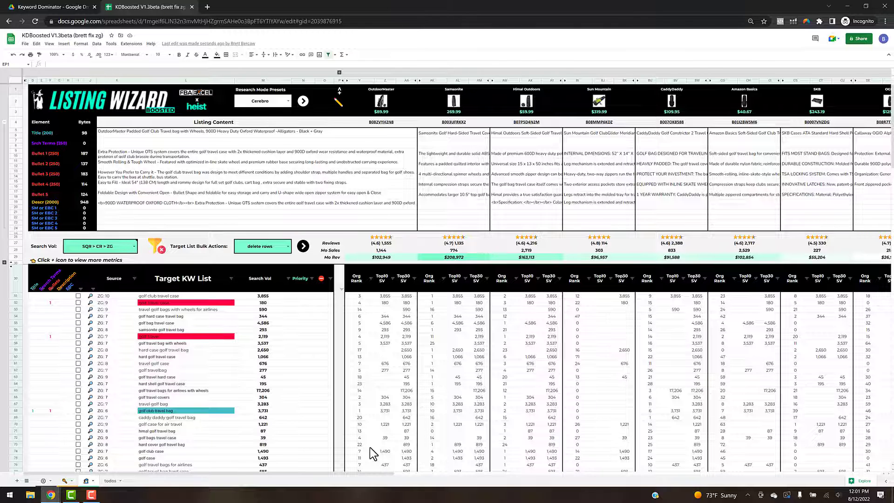
- Switch the research mode preset from Cerebro to Zonguru and apply it, limiting the Keyword Research section to Zonguru metrics
{"action": "left_click_drag", "start_coordinate": [320, 474], "coordinate": [605, 365]}
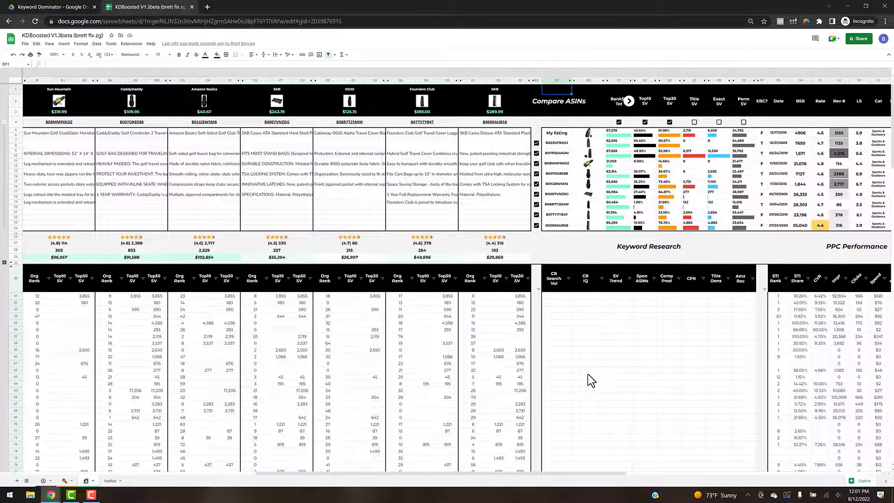
{"action": "left_click_drag", "start_coordinate": [560, 474], "coordinate": [130, 477]}
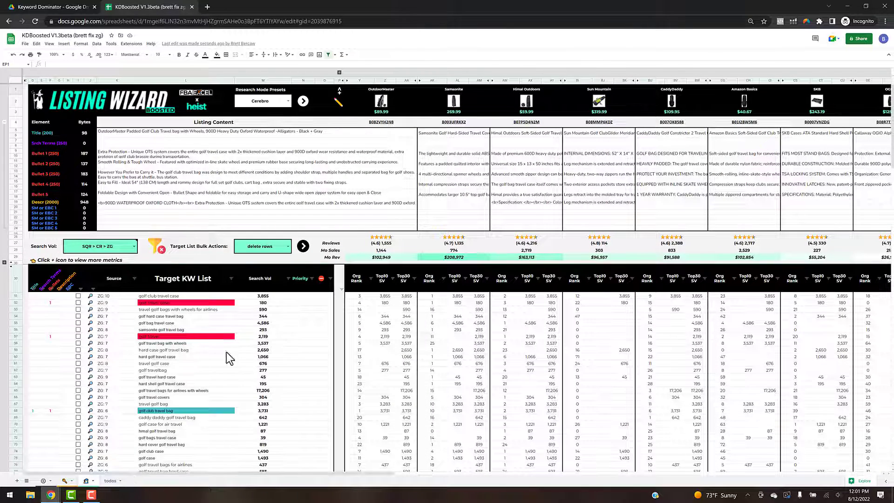
{"action": "left_click", "coordinate": [288, 101]}
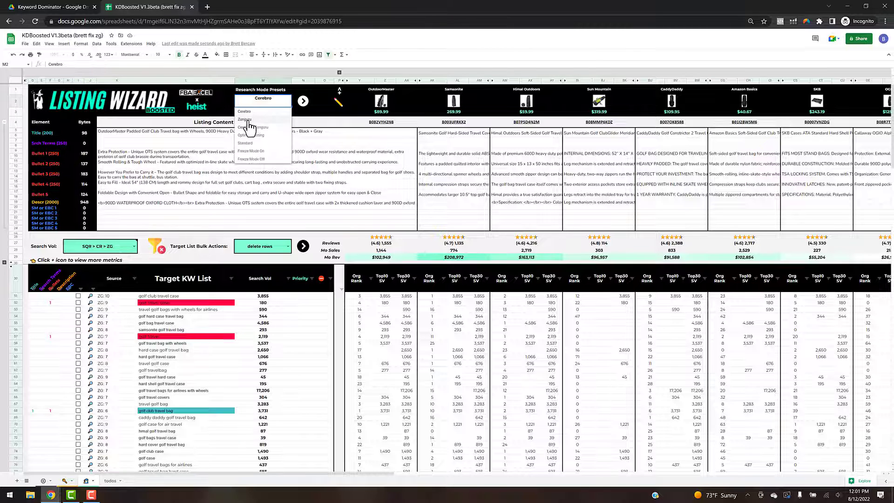
{"action": "left_click", "coordinate": [288, 120]}
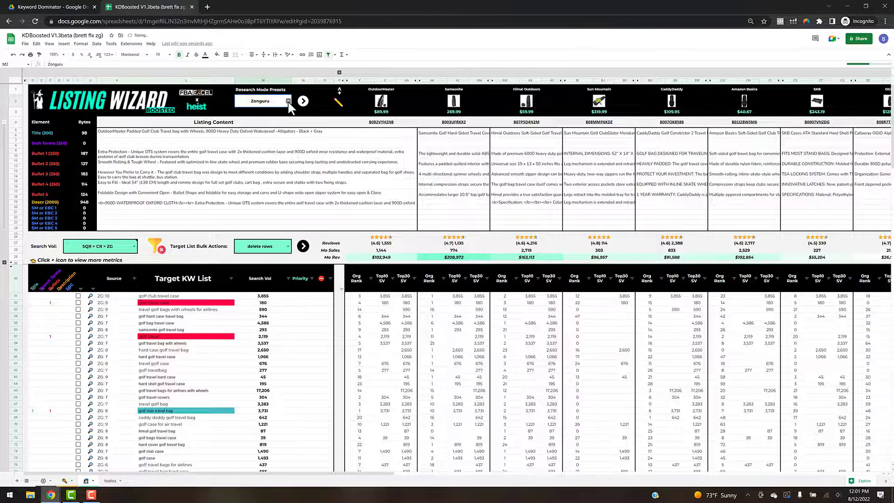
{"action": "left_click", "coordinate": [287, 101]}
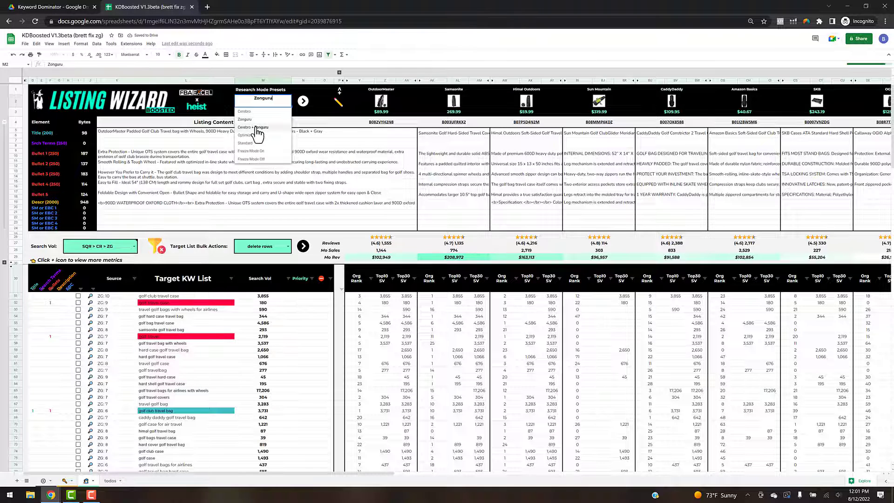
{"action": "left_click", "coordinate": [317, 111]}
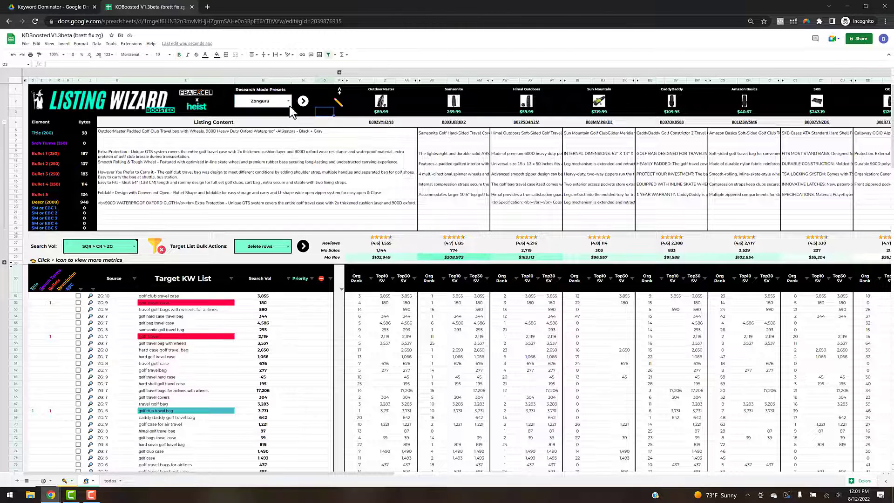
{"action": "left_click", "coordinate": [303, 102]}
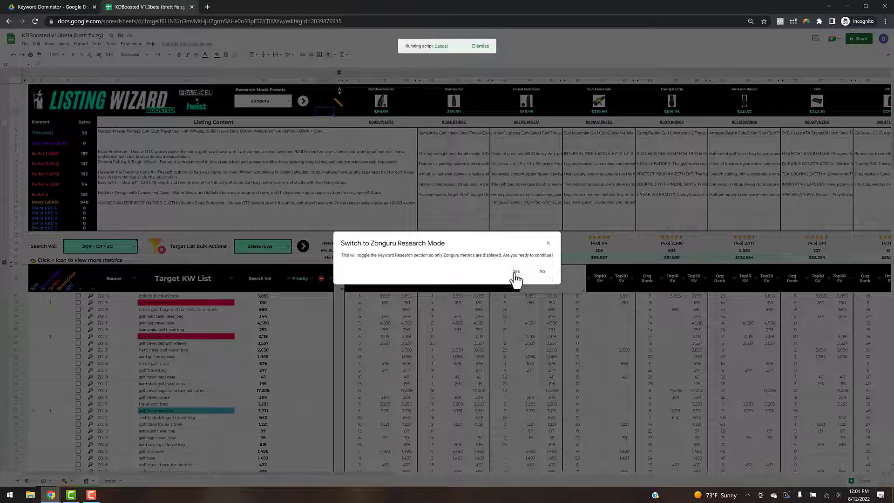
{"action": "left_click", "coordinate": [542, 272]}
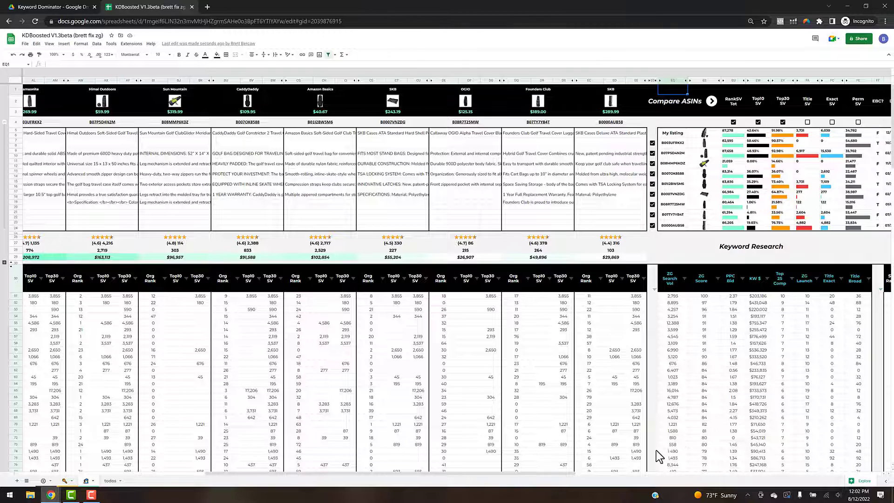
{"action": "scroll", "coordinate": [661, 472], "scroll_direction": "right", "scroll_amount": 3}
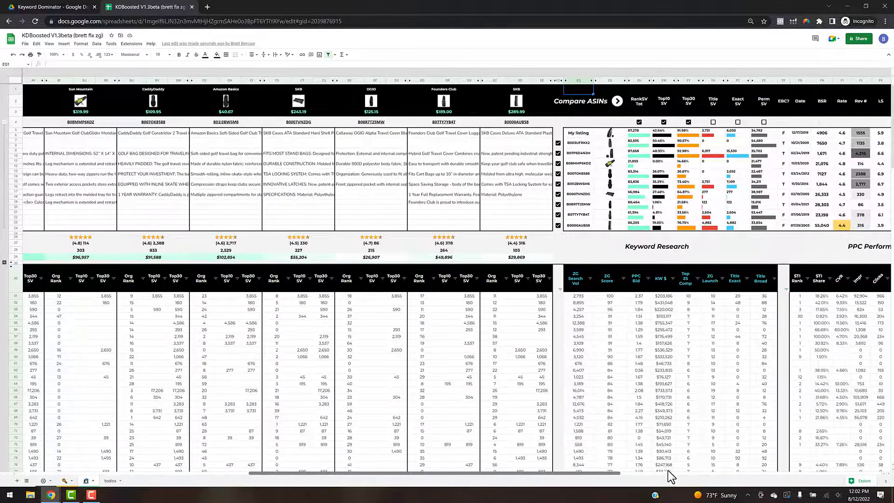
{"action": "scroll", "coordinate": [668, 470], "scroll_direction": "right", "scroll_amount": 8}
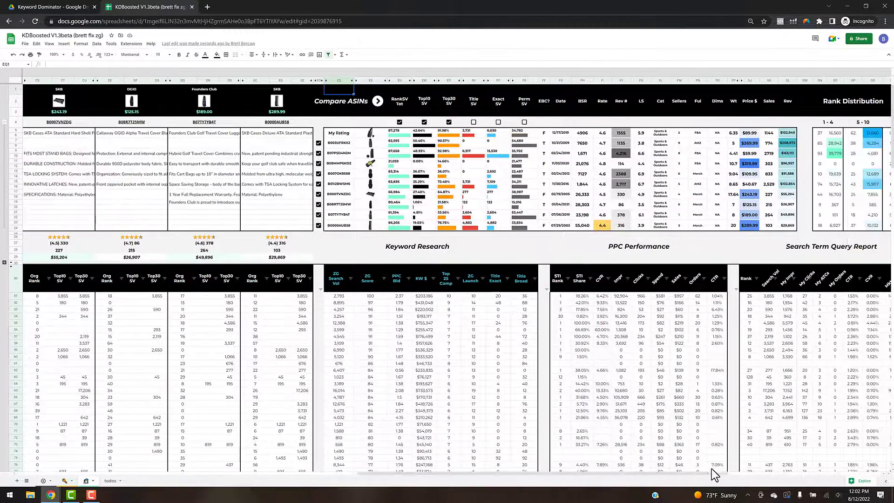